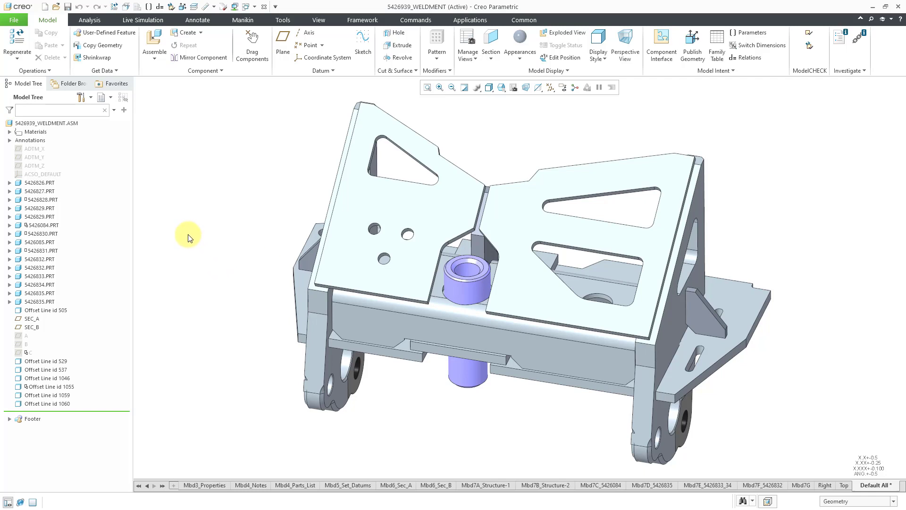
# Add the legacy mg and steel materials to the weldment assembly, next to FE60
pyautogui.click(10, 133)
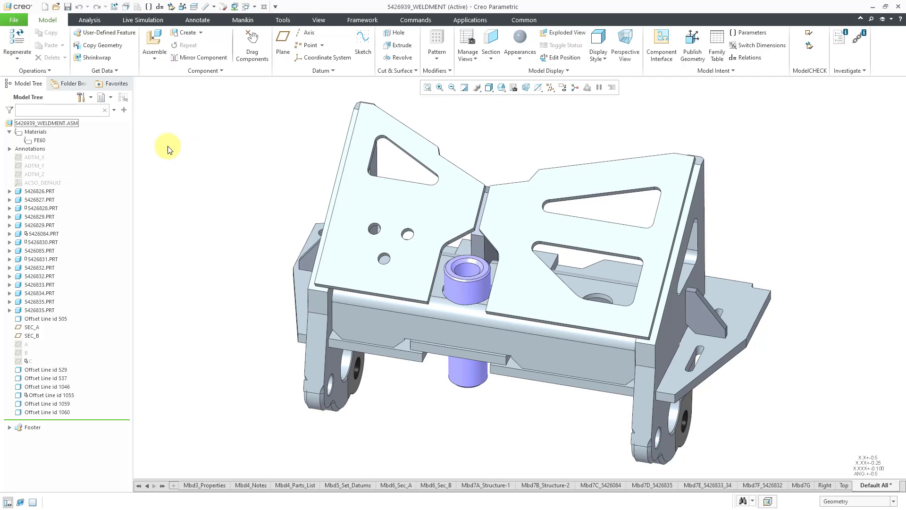
pyautogui.rightClick(43, 136)
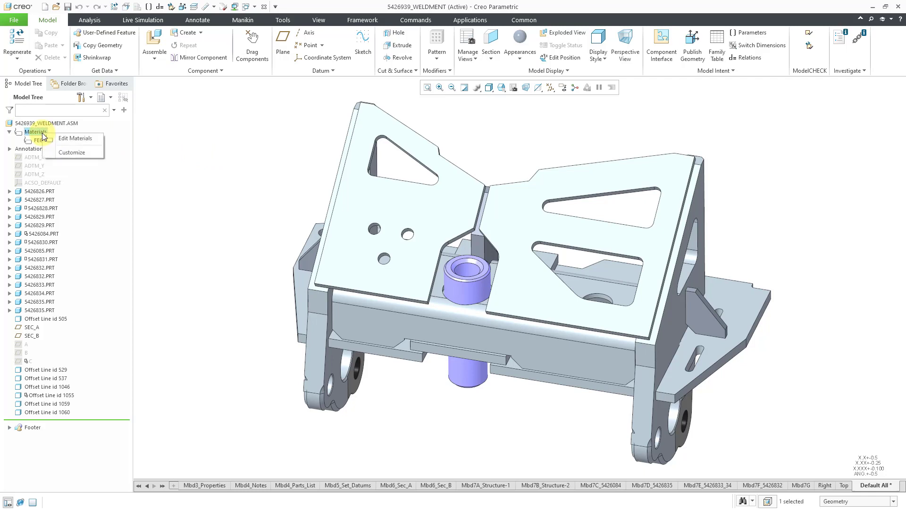
pyautogui.click(76, 137)
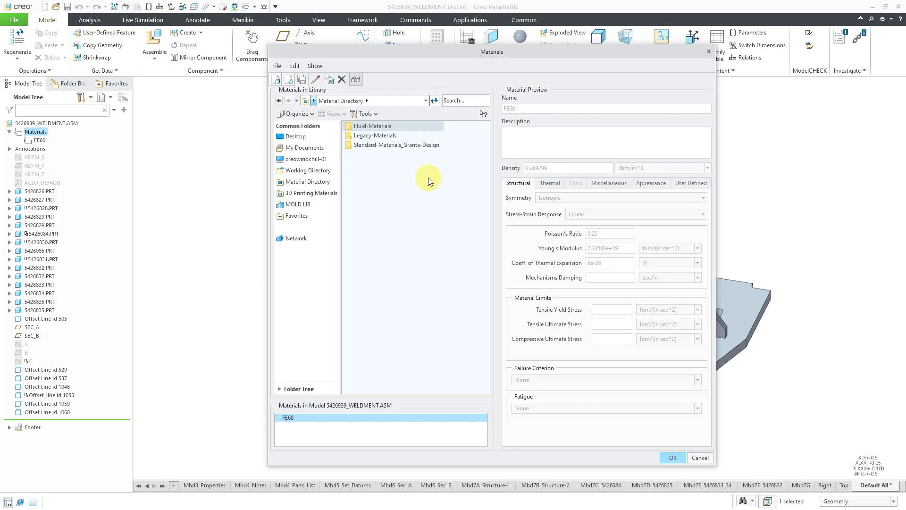
pyautogui.click(376, 137)
pyautogui.doubleClick(376, 137)
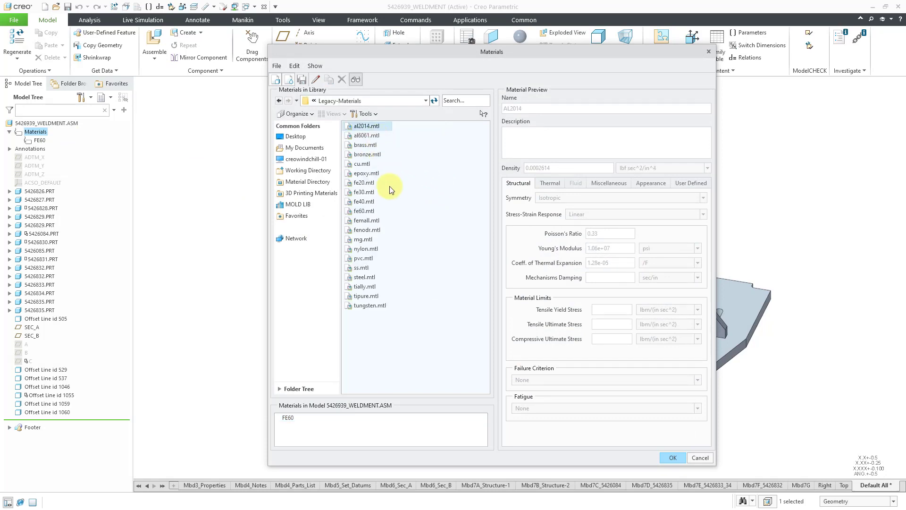
pyautogui.rightClick(363, 240)
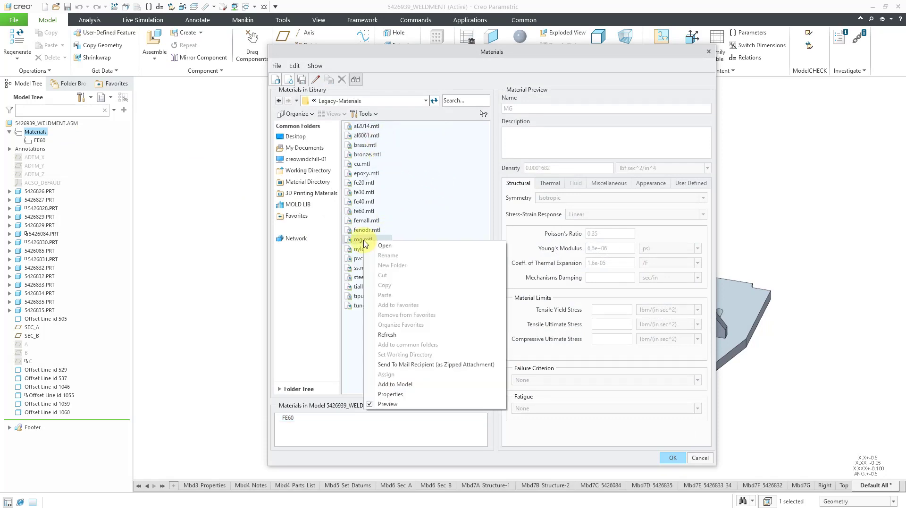
pyautogui.click(406, 384)
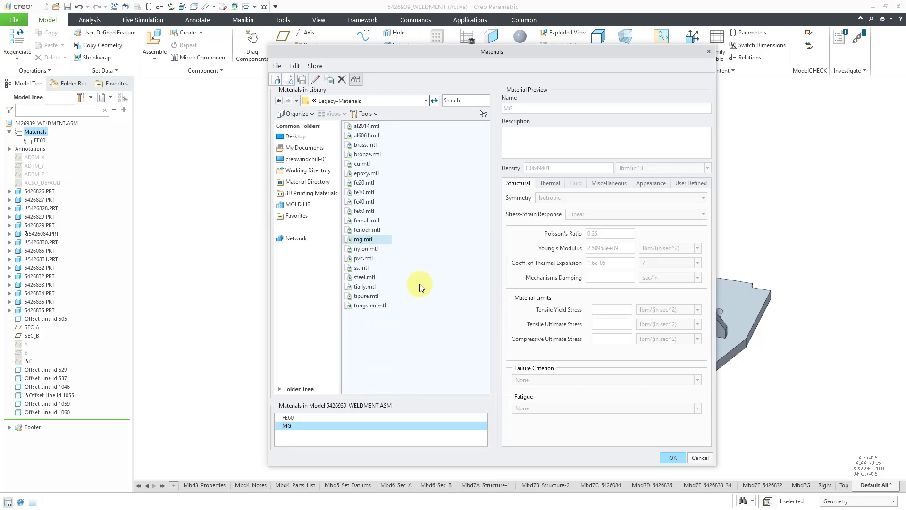
pyautogui.rightClick(367, 277)
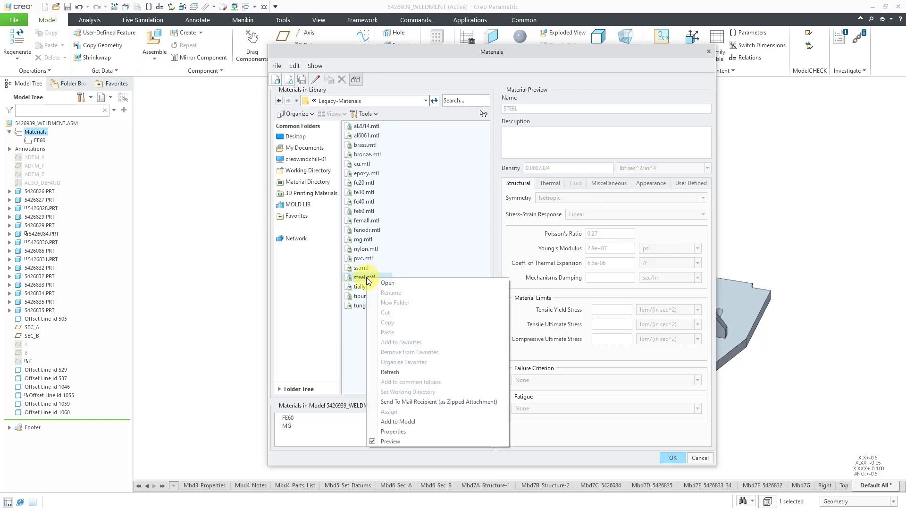
pyautogui.click(398, 421)
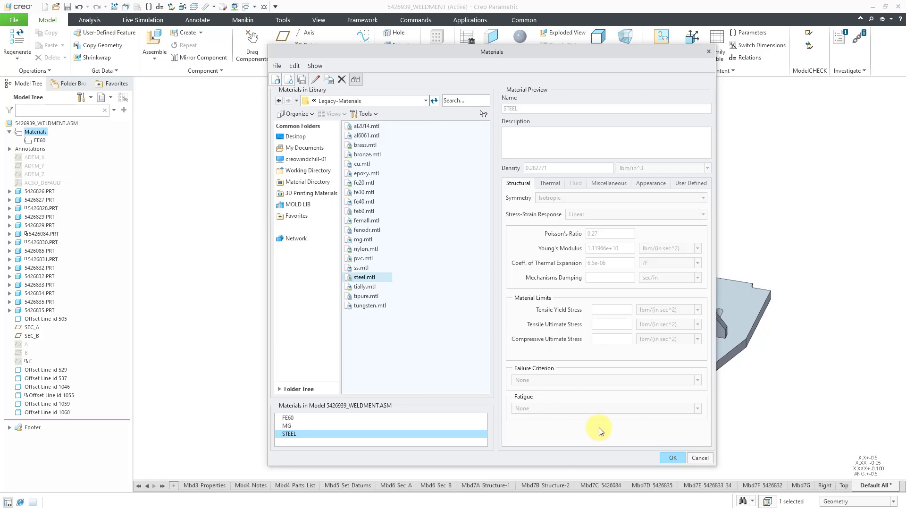
pyautogui.click(673, 458)
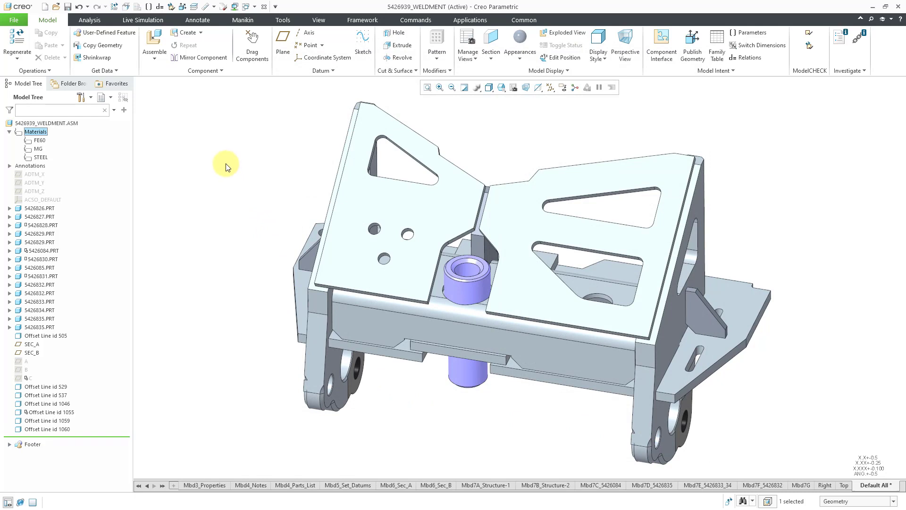
# Show the config.pro options and select pro_weld_params_dir, set to C:\Creo\Weld
pyautogui.click(17, 21)
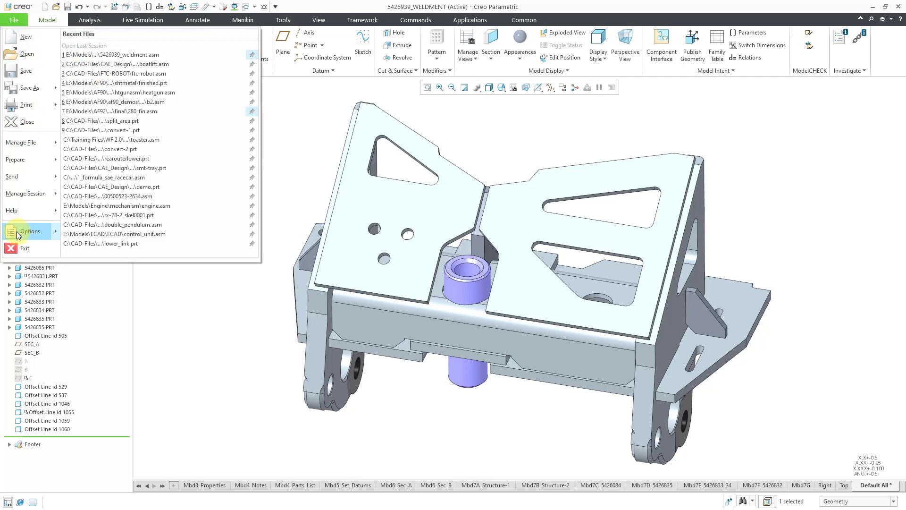
pyautogui.click(17, 232)
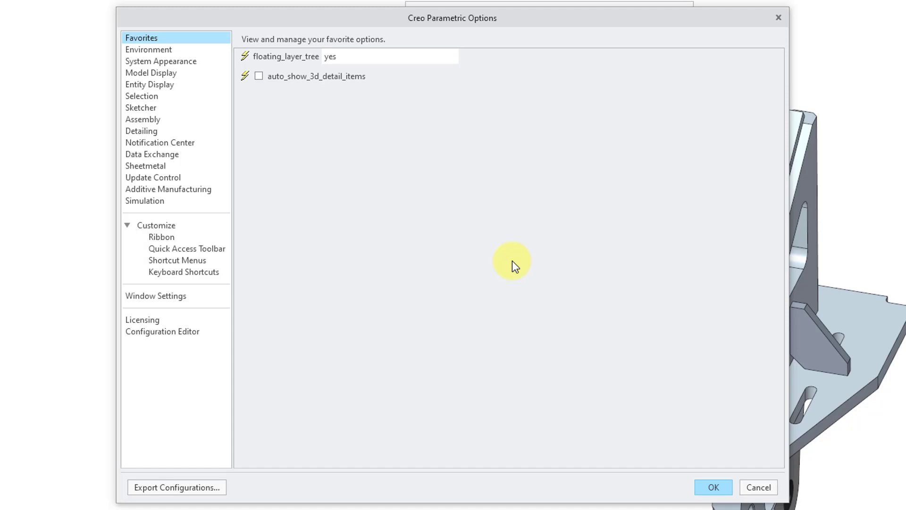
pyautogui.click(187, 336)
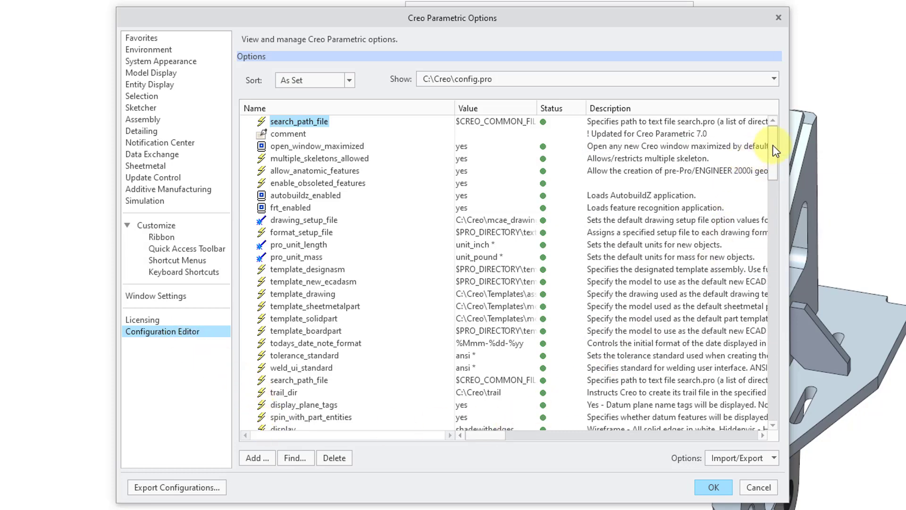
pyautogui.moveTo(772, 145); pyautogui.dragTo(392, 427)
pyautogui.click(312, 425)
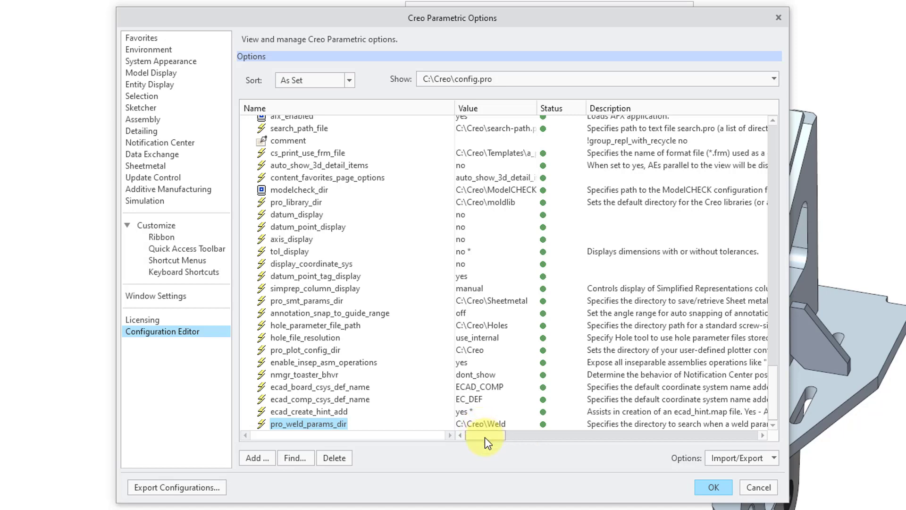
# Search the configuration options for the keyword weld
pyautogui.click(295, 460)
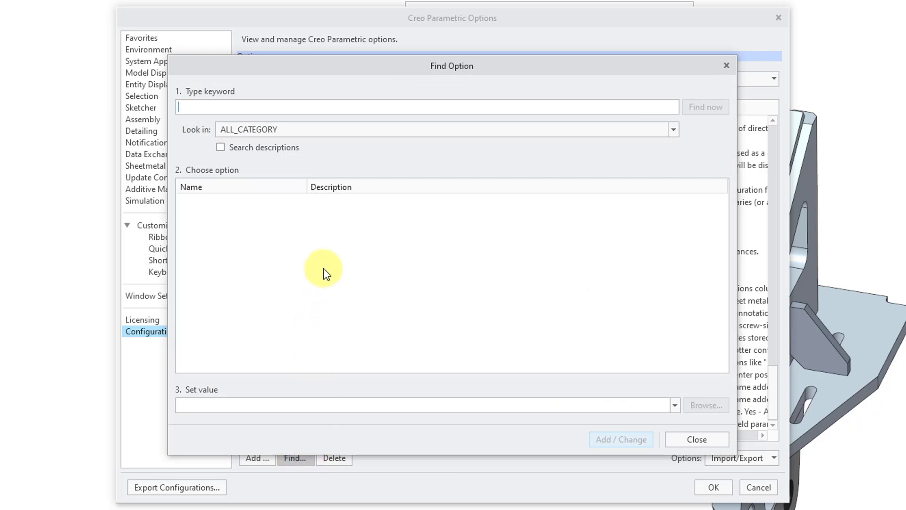
pyautogui.write('we')
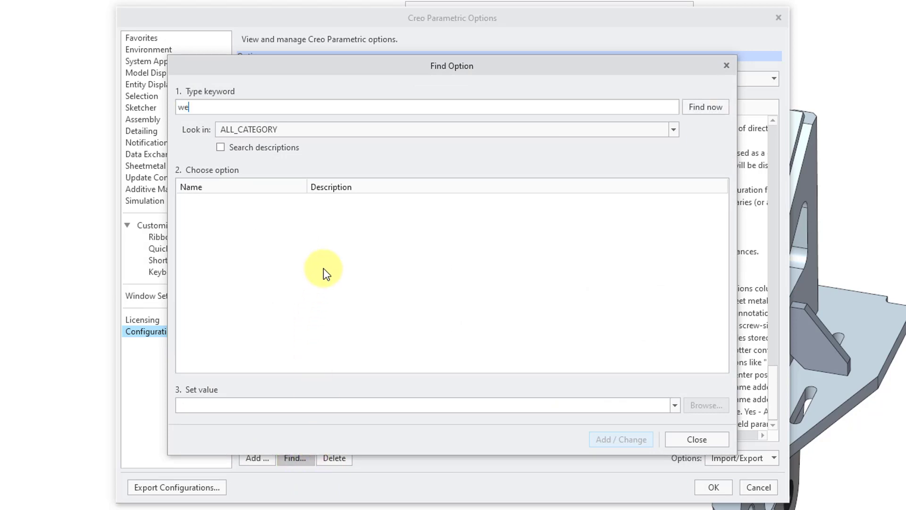
pyautogui.write('ld')
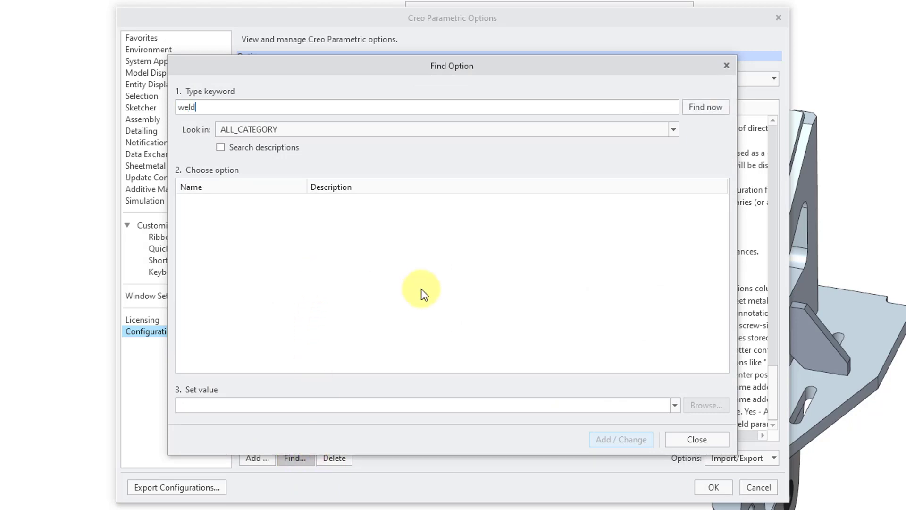
pyautogui.click(703, 106)
pyautogui.click(673, 200)
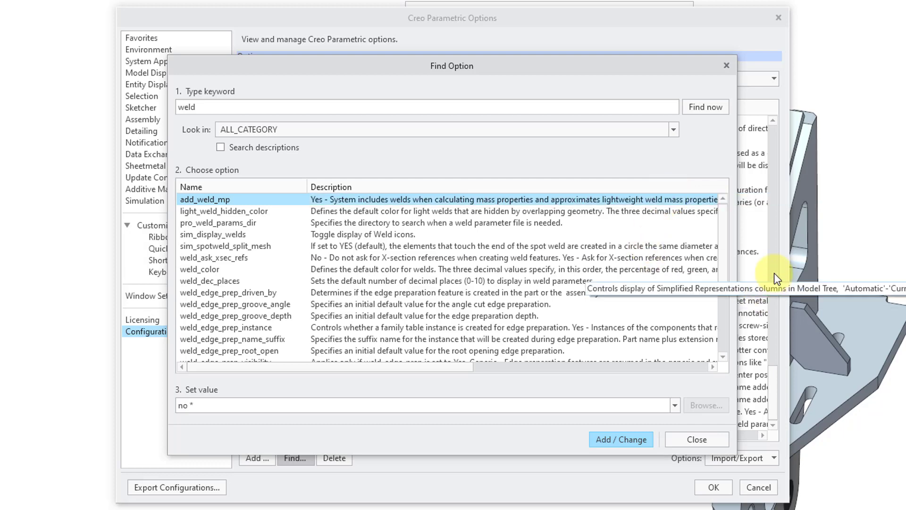
# Set weld_ui_standard to ansi
pyautogui.scroll(-4, 714, 292)
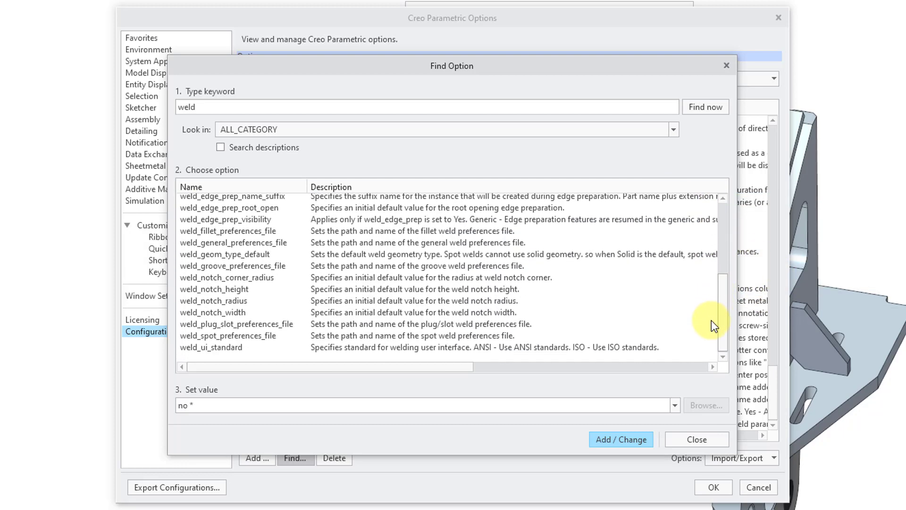
pyautogui.click(233, 356)
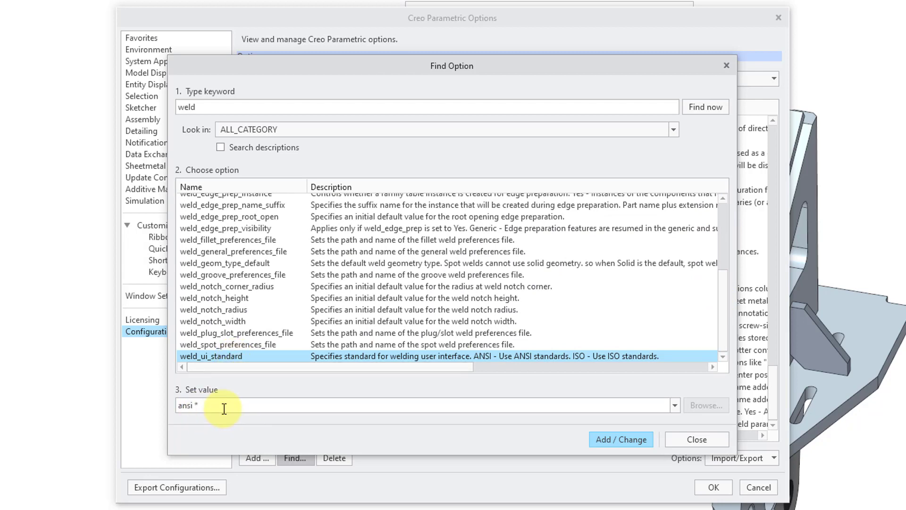
pyautogui.click(673, 405)
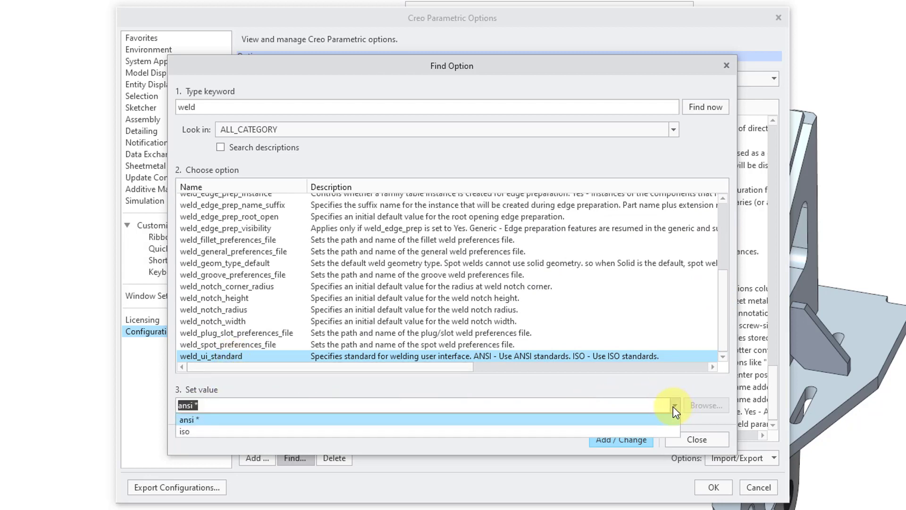
pyautogui.click(613, 385)
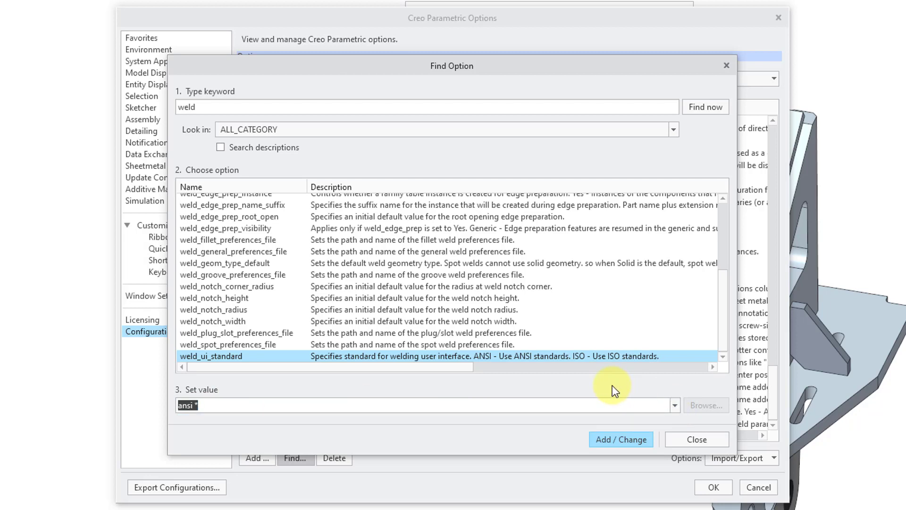
pyautogui.click(611, 443)
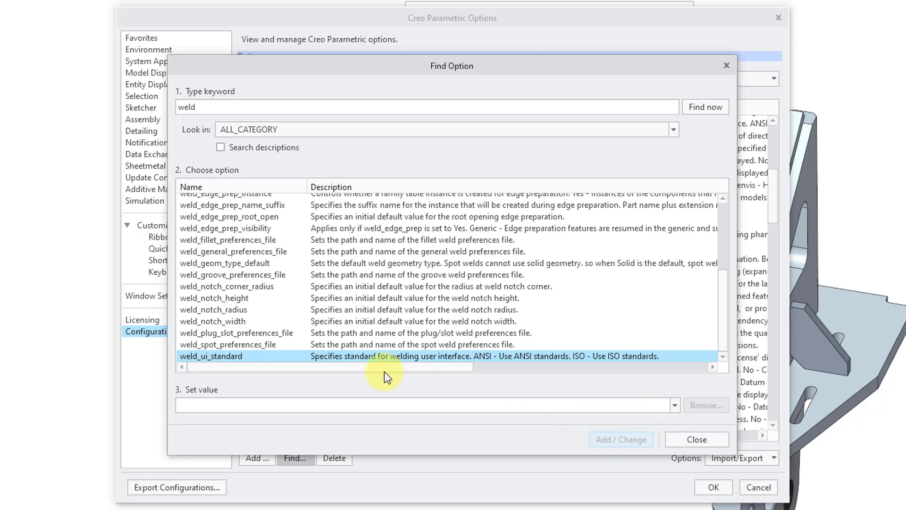
# Set weld_geom_type_default to solid
pyautogui.click(239, 263)
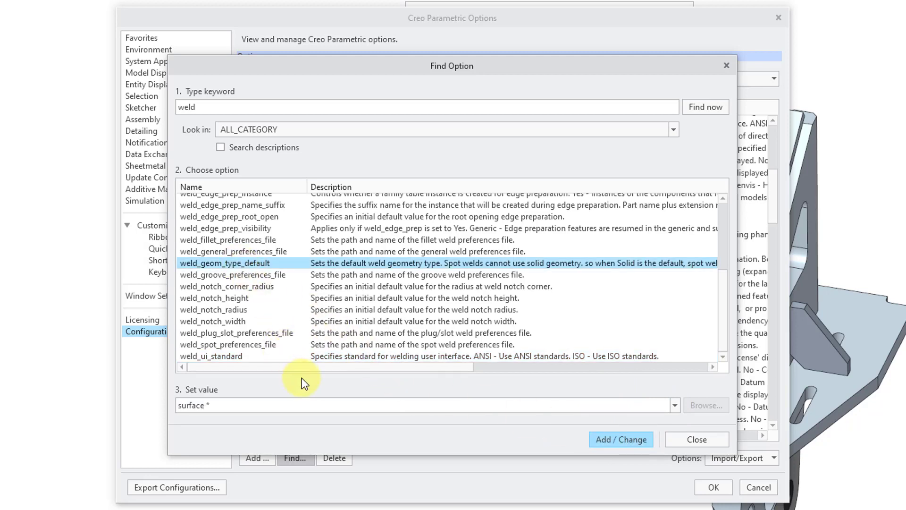
pyautogui.click(676, 405)
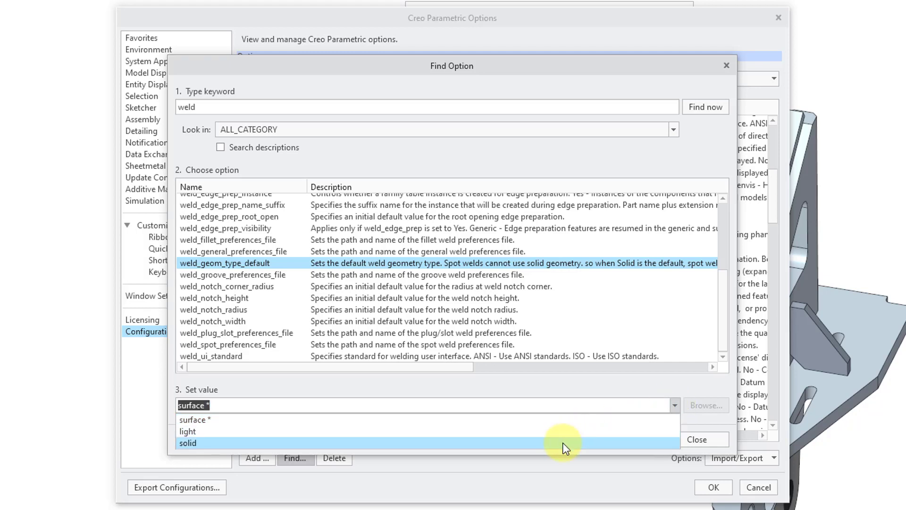
pyautogui.click(423, 443)
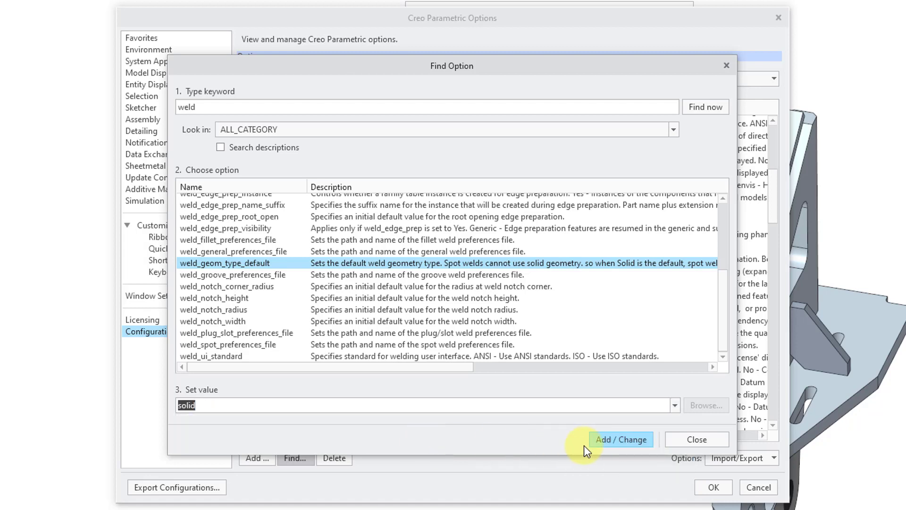
pyautogui.click(622, 440)
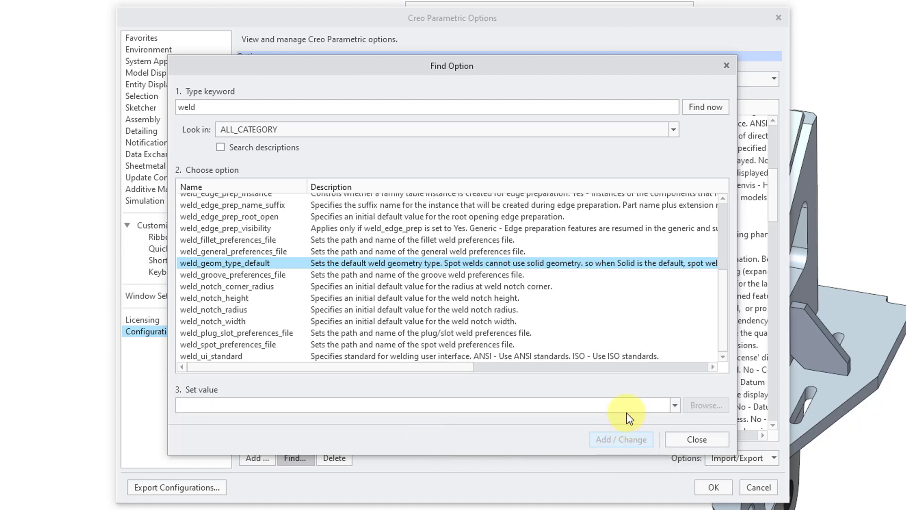
# Set add_weld_mp to yes so weld mass counts in mass properties
pyautogui.moveTo(723, 297); pyautogui.dragTo(726, 222)
pyautogui.click(215, 198)
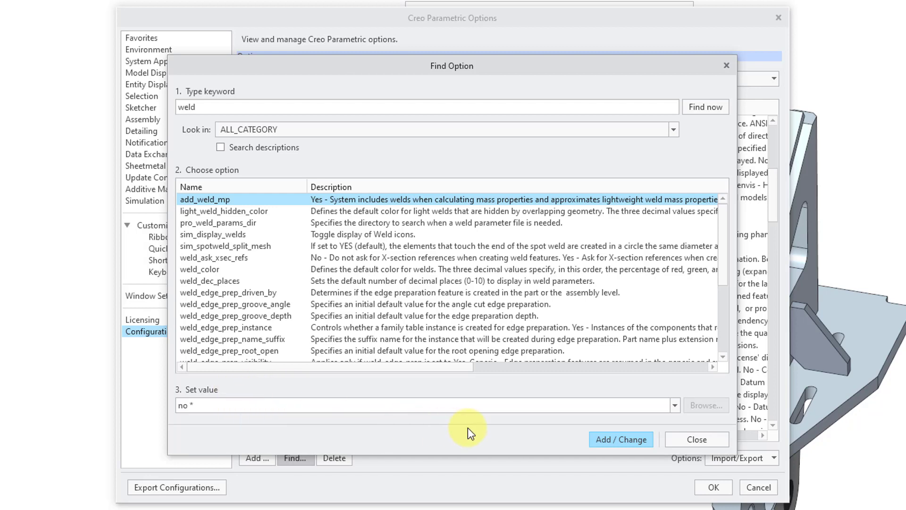
pyautogui.click(675, 405)
pyautogui.click(610, 431)
pyautogui.click(619, 437)
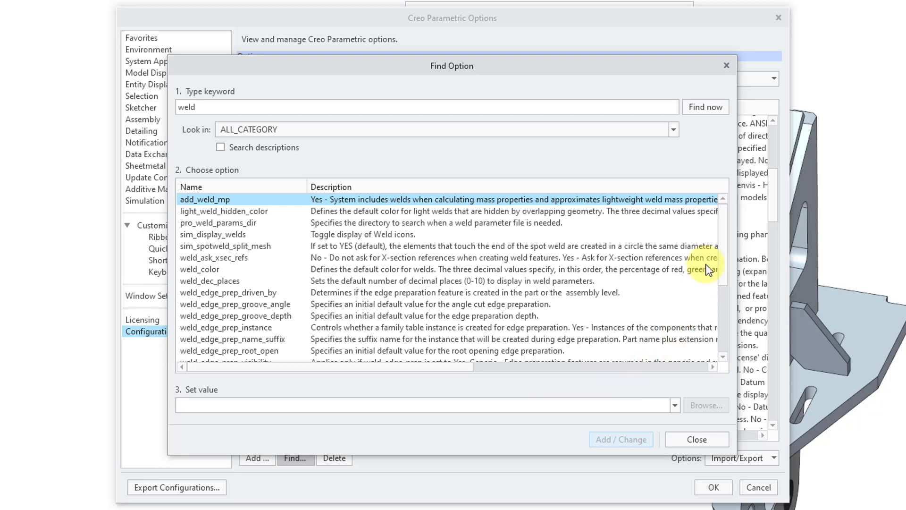
pyautogui.moveTo(723, 231); pyautogui.dragTo(706, 286)
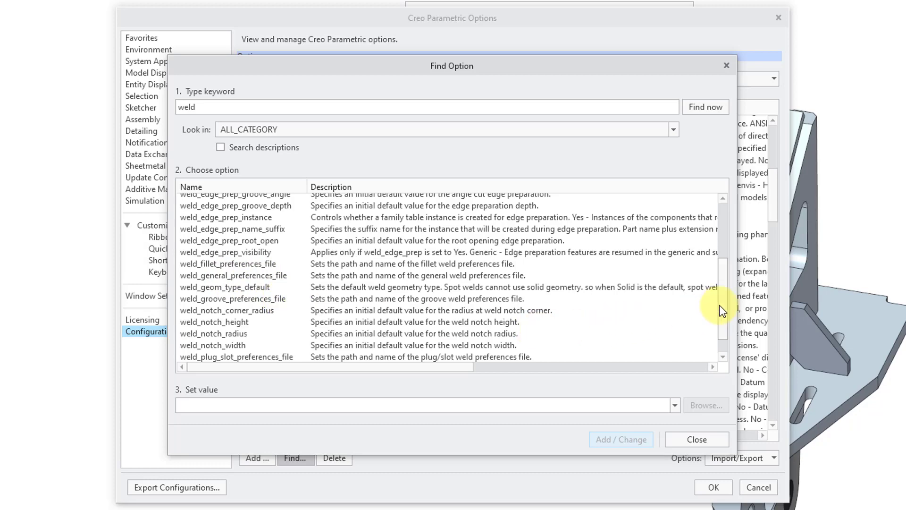
pyautogui.moveTo(719, 305); pyautogui.dragTo(721, 323)
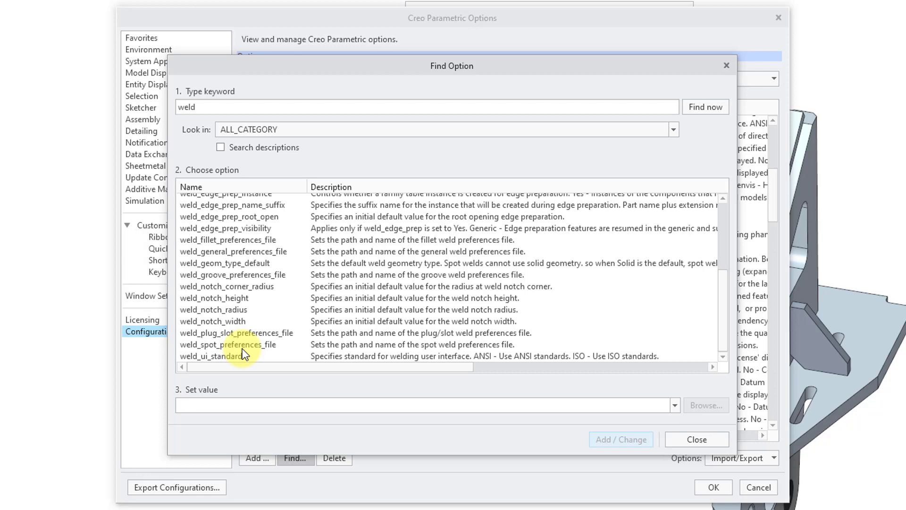
# Save the changed weld settings to config.pro and close the Options window
pyautogui.click(698, 438)
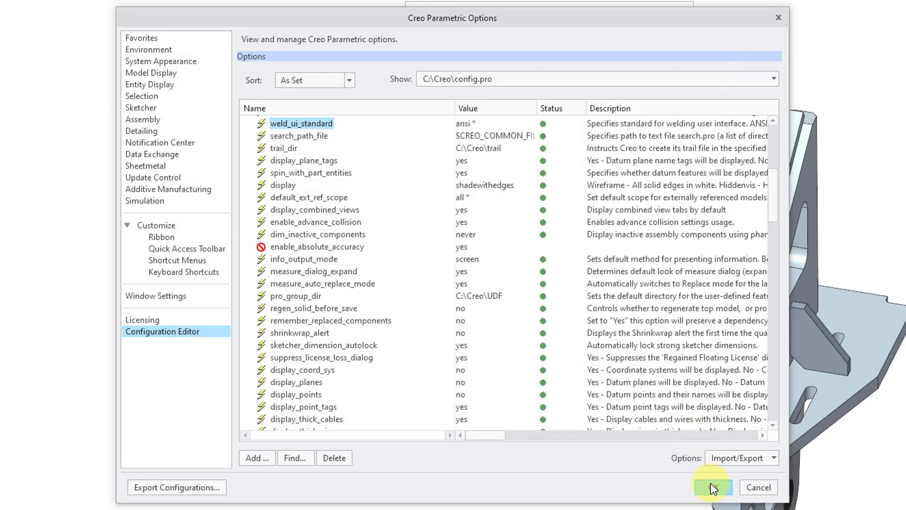
pyautogui.click(712, 487)
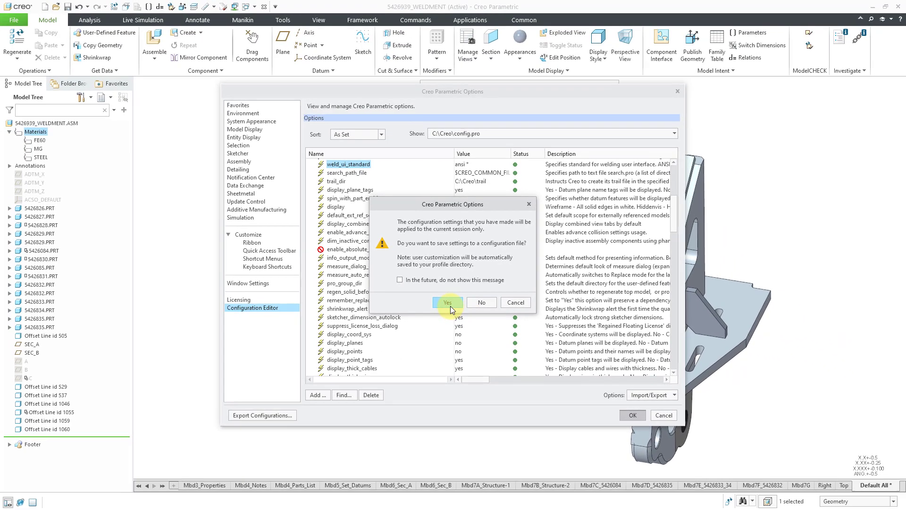
pyautogui.click(446, 324)
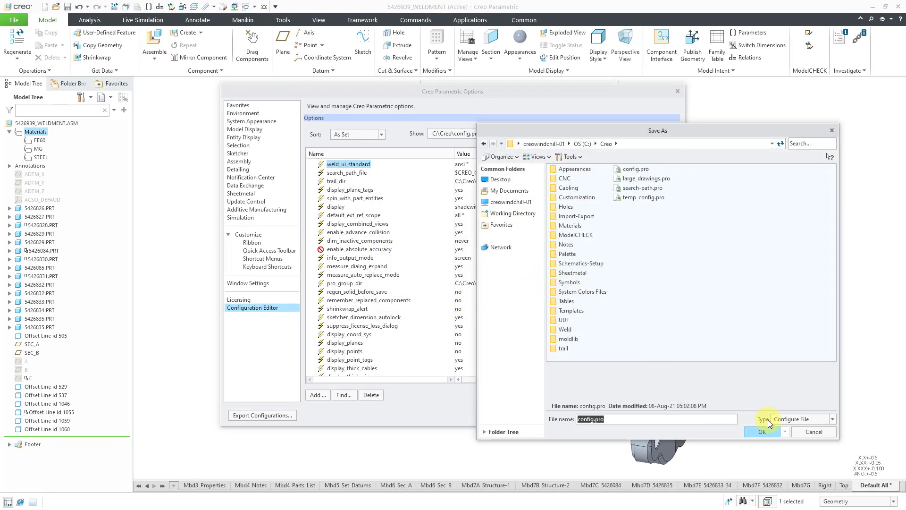
pyautogui.click(765, 431)
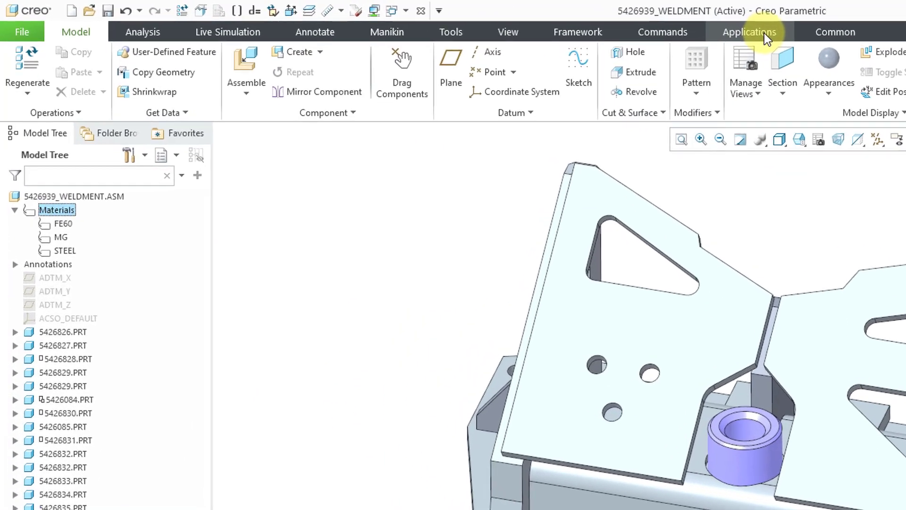
# Switch to the Welding application and show the empty Weld Materials list
pyautogui.click(481, 23)
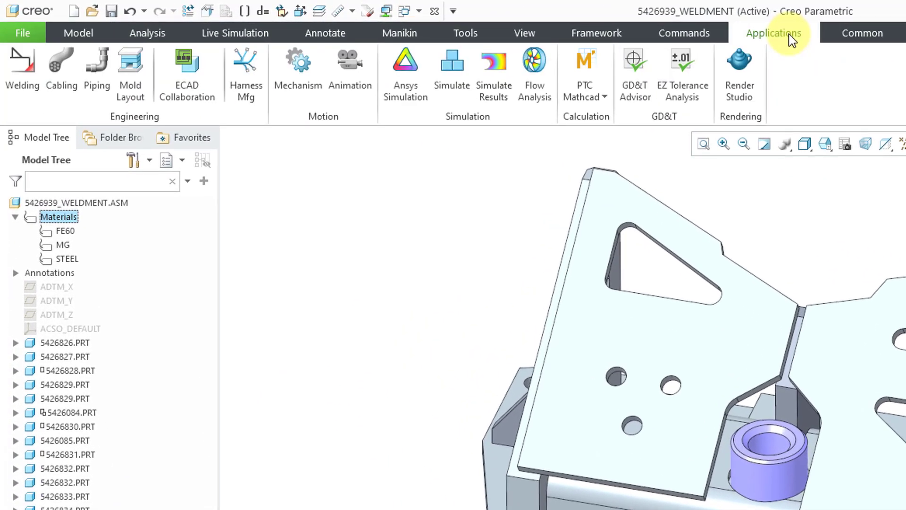
pyautogui.click(23, 92)
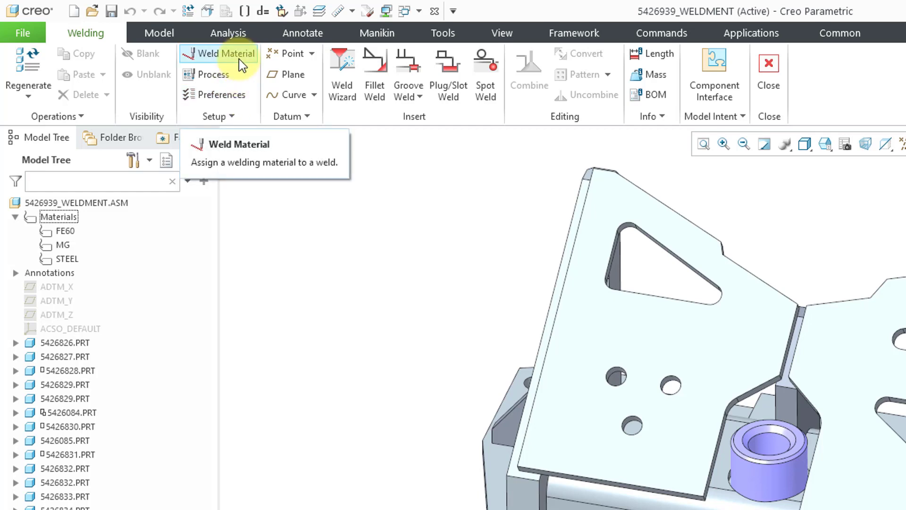
pyautogui.click(238, 58)
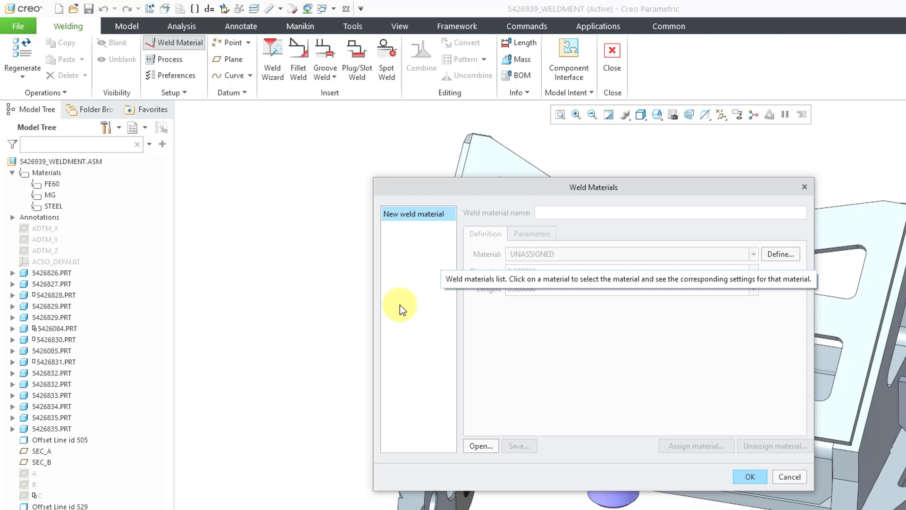
# Create a weld material named Aluminum using the legacy AL6061 material as its base
pyautogui.click(419, 214)
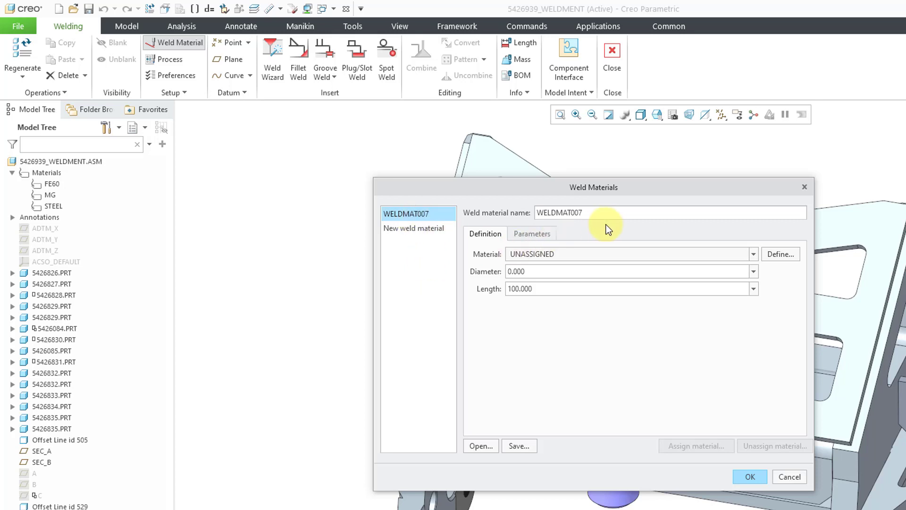
pyautogui.doubleClick(612, 213)
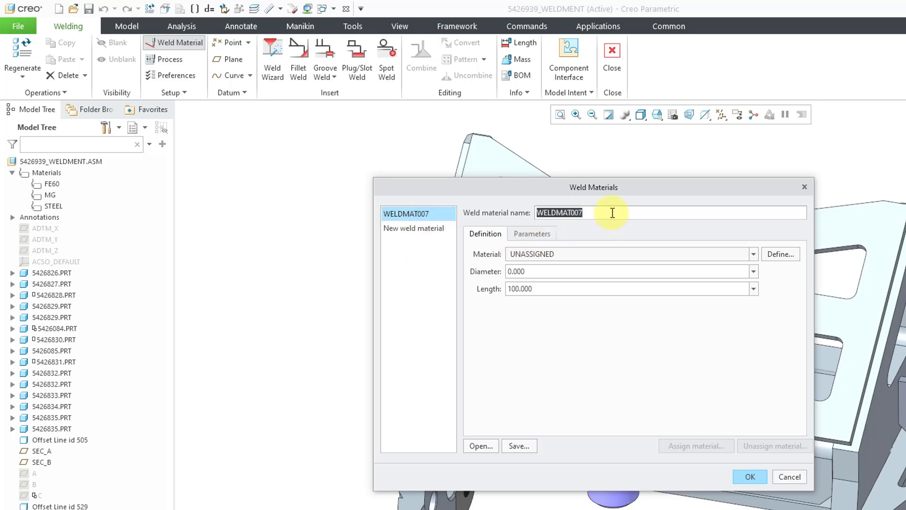
pyautogui.write('Alumi')
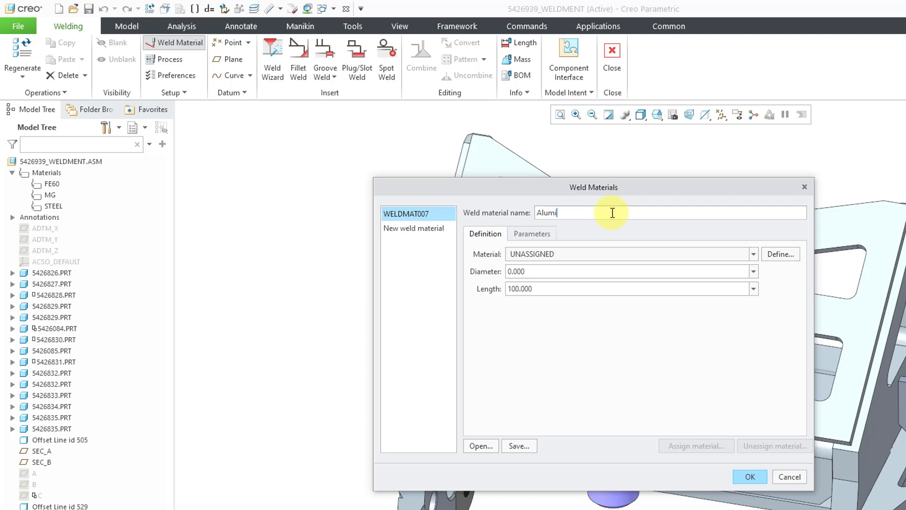
pyautogui.write('num')
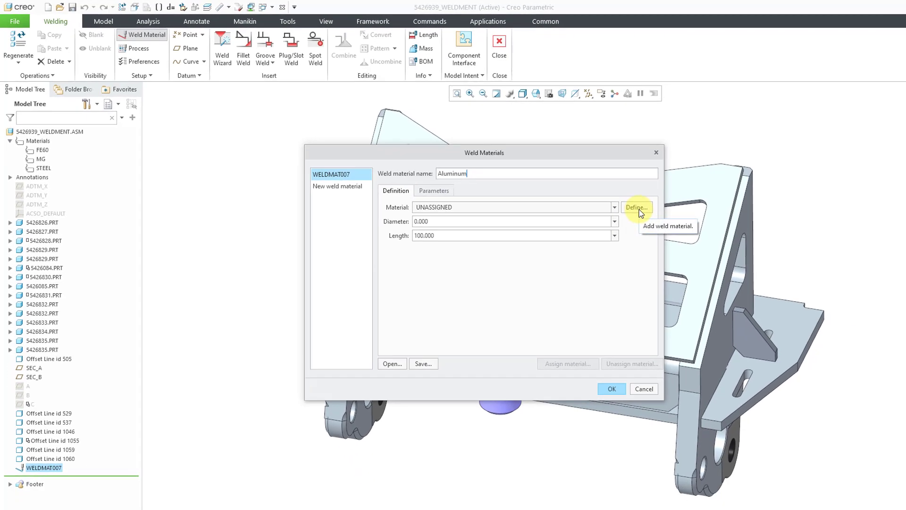
pyautogui.click(780, 254)
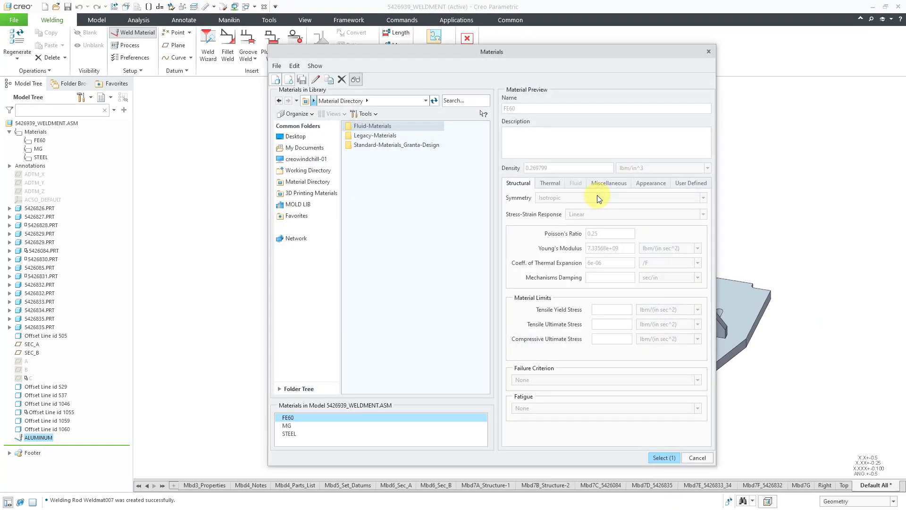
pyautogui.doubleClick(374, 135)
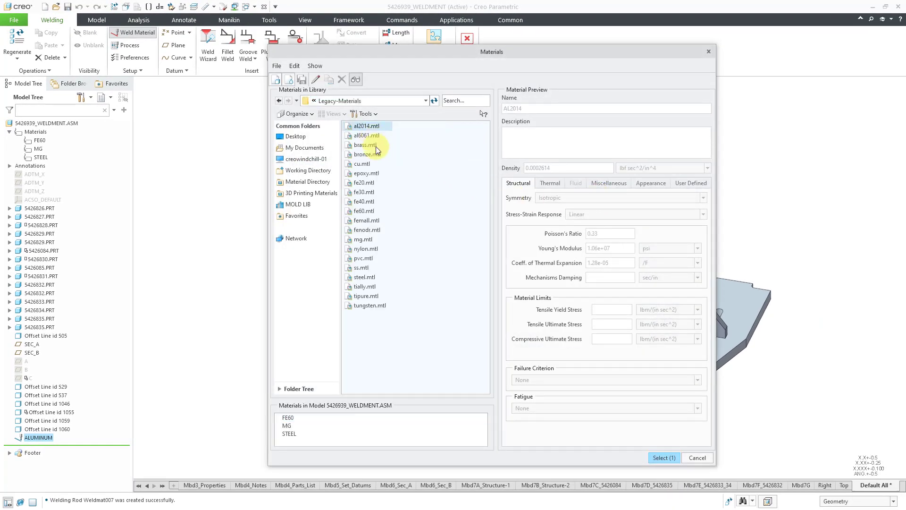
pyautogui.doubleClick(373, 135)
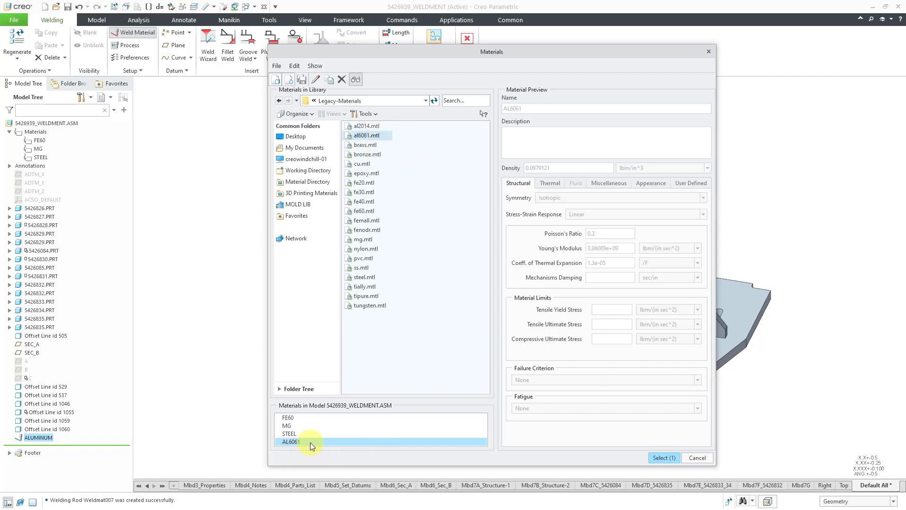
pyautogui.click(657, 457)
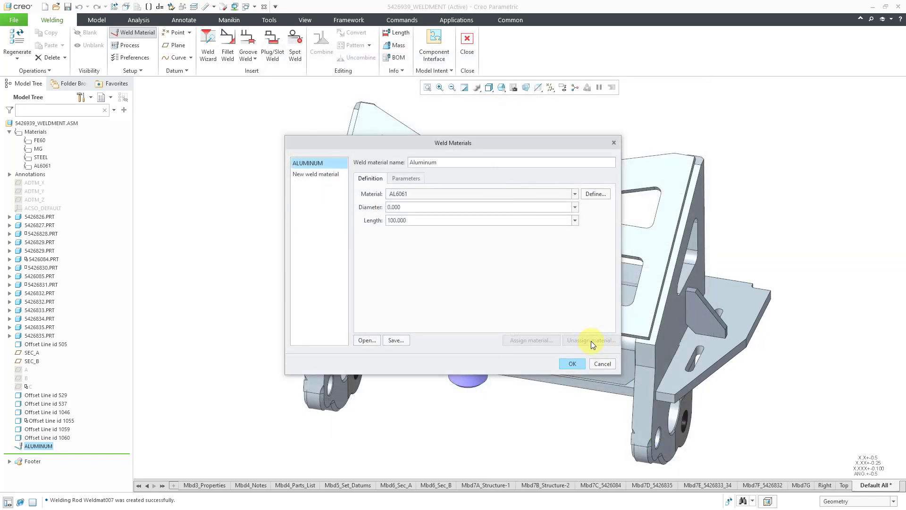
# Set the Aluminum weld material's diameter to .25 and review its parameters, including length 100
pyautogui.doubleClick(410, 207)
pyautogui.write('.25')
pyautogui.click(406, 178)
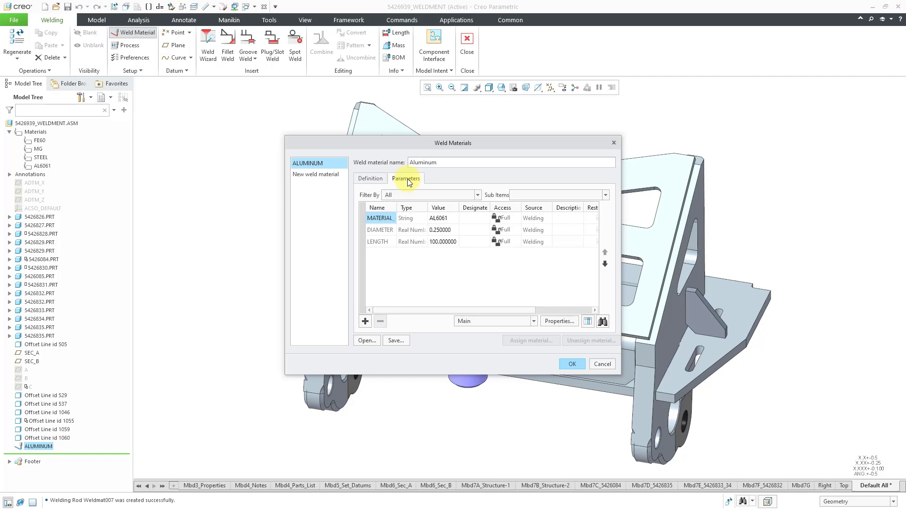
pyautogui.moveTo(397, 207); pyautogui.dragTo(426, 202)
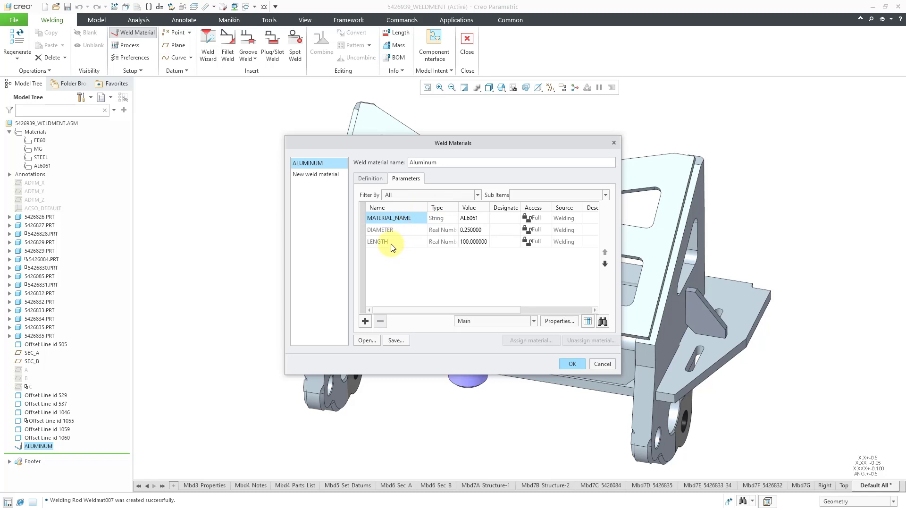
pyautogui.click(370, 179)
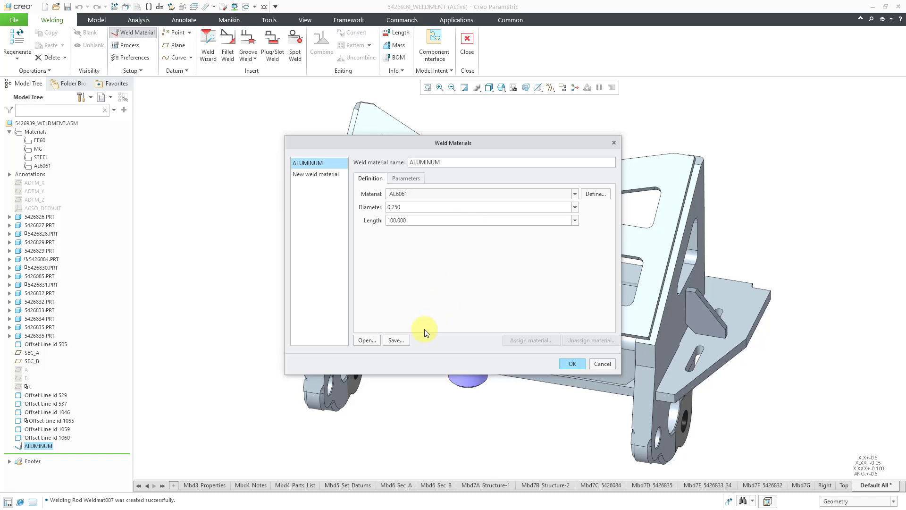
# Export the ALUMINUM weld material as a file in the C:\Creo\Weld folder
pyautogui.click(394, 340)
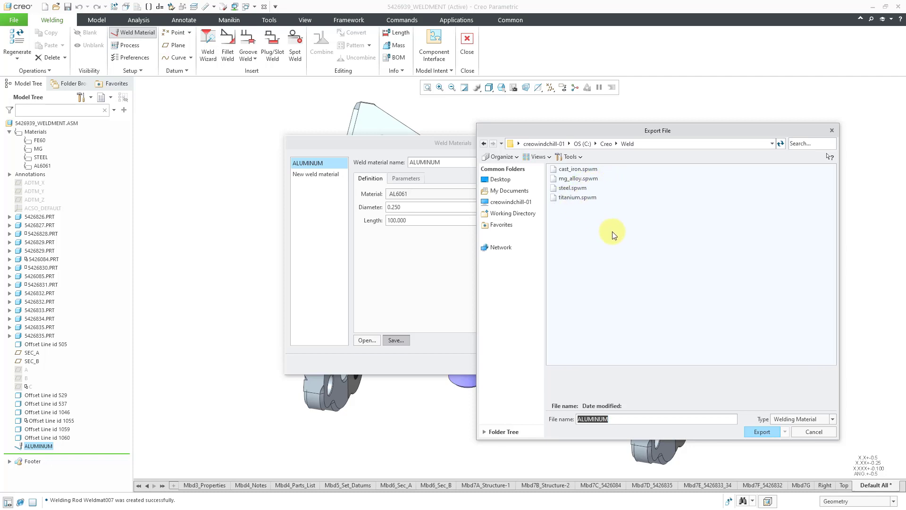
pyautogui.click(770, 433)
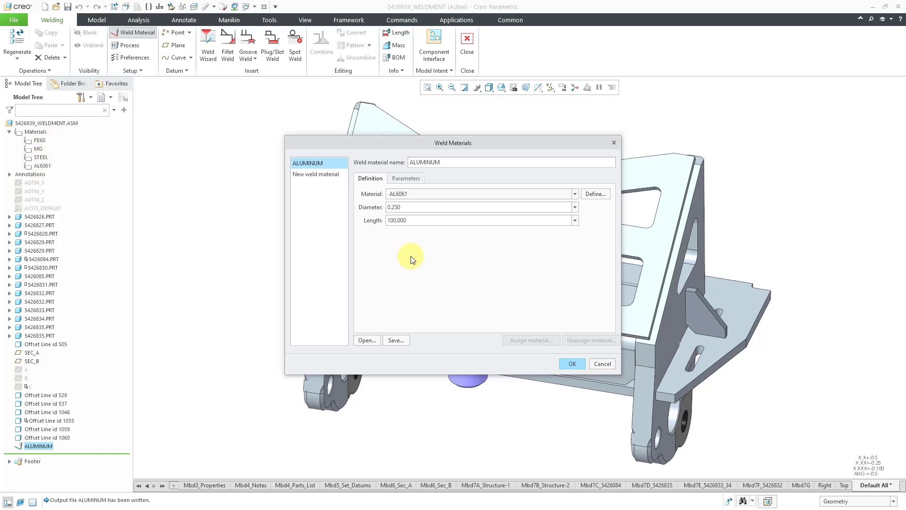
# Import the cast_iron weld material file and review the CAST_IRON parameters
pyautogui.click(367, 340)
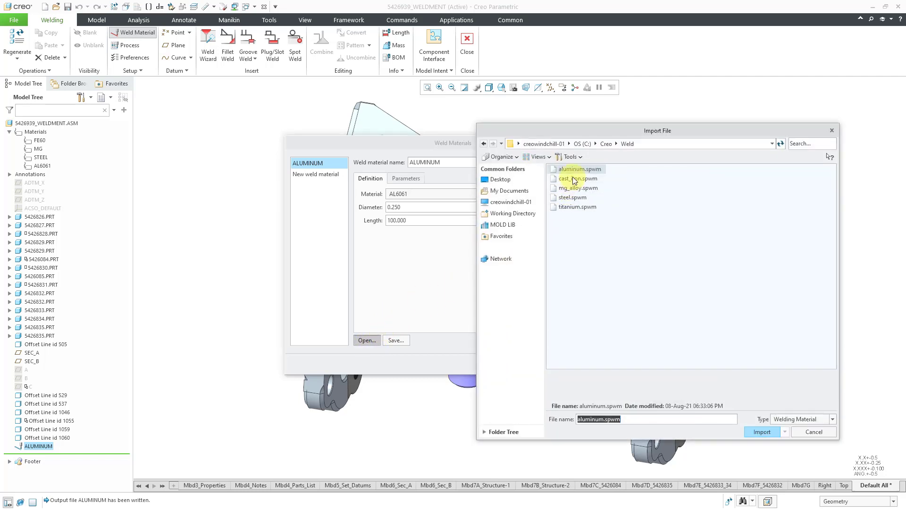
pyautogui.click(576, 181)
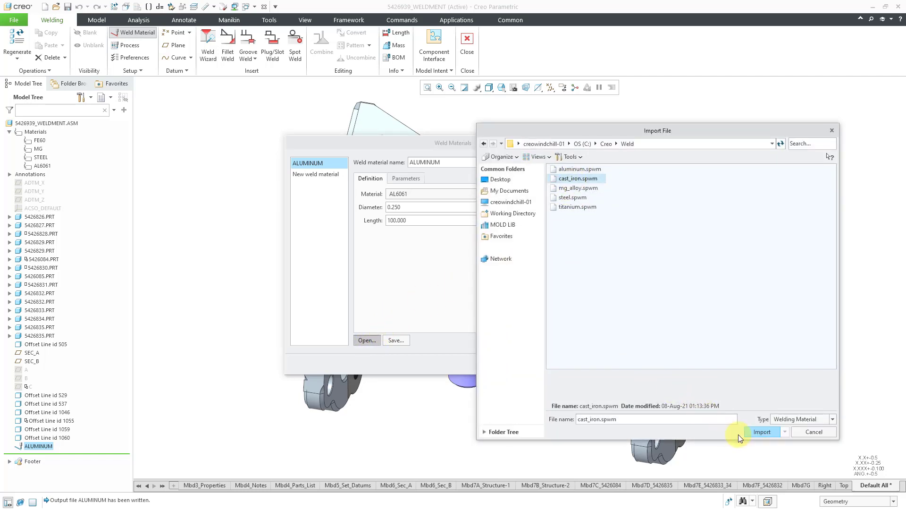
pyautogui.click(761, 431)
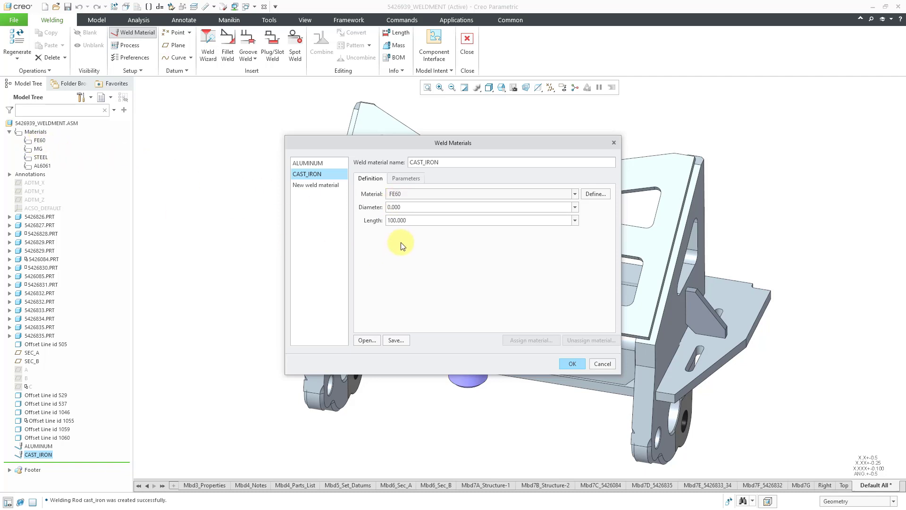
pyautogui.click(413, 179)
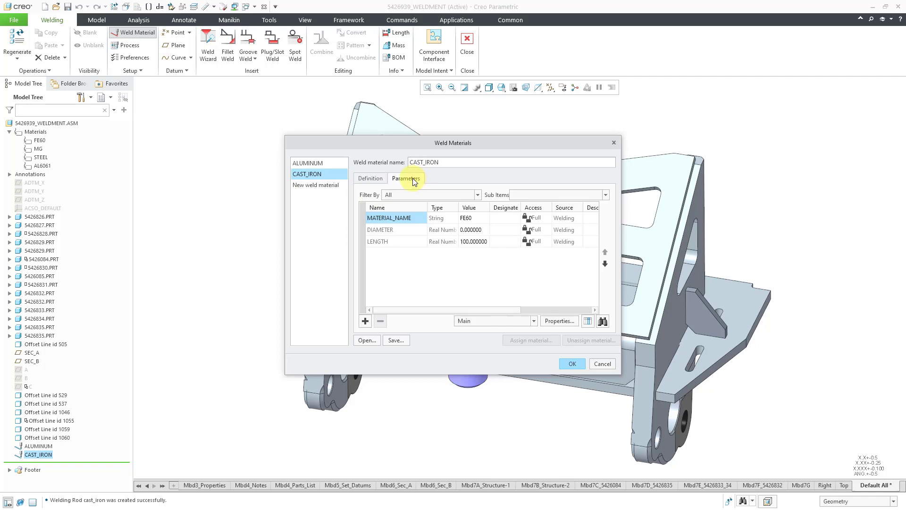
pyautogui.click(369, 180)
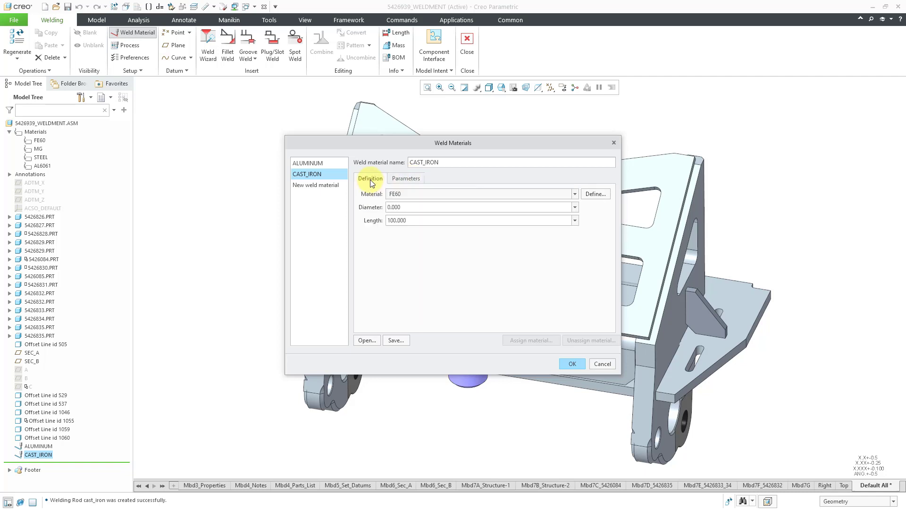
# Import the mg_alloy and steel weld material files from the Weld folder
pyautogui.click(368, 341)
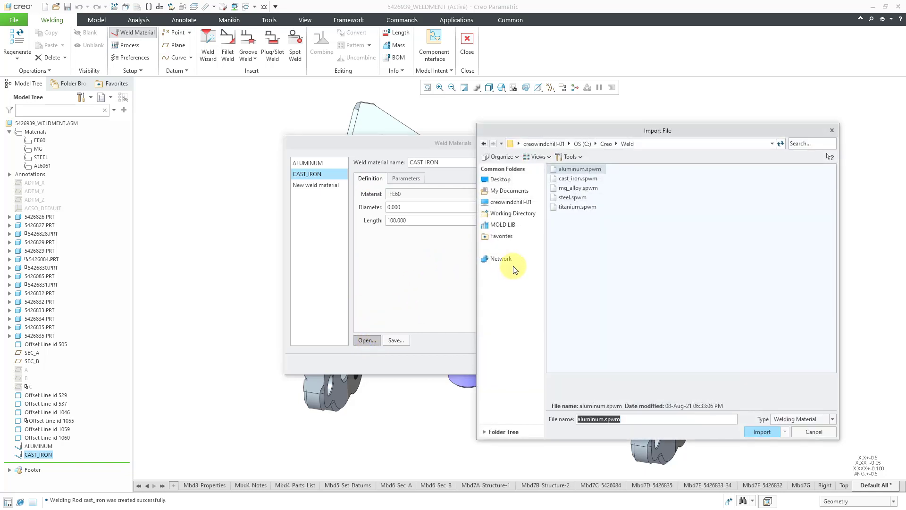
pyautogui.click(584, 188)
pyautogui.click(762, 431)
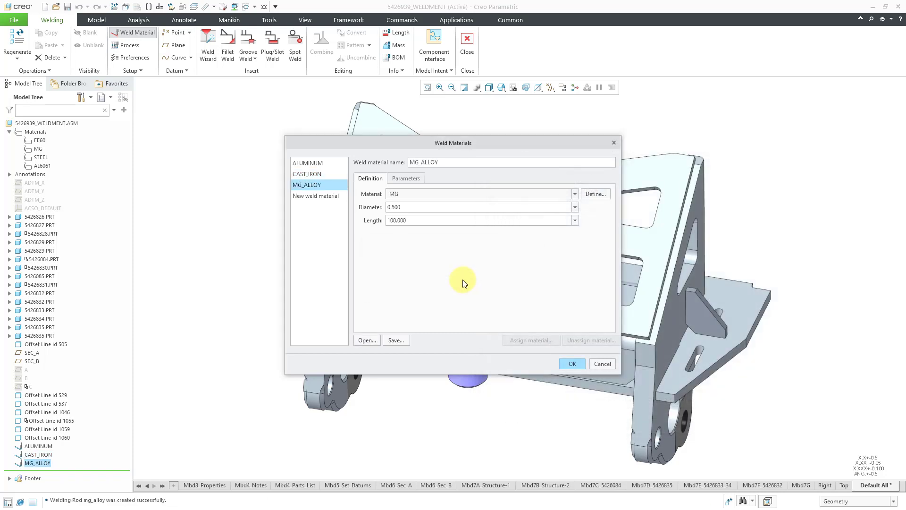
pyautogui.click(365, 339)
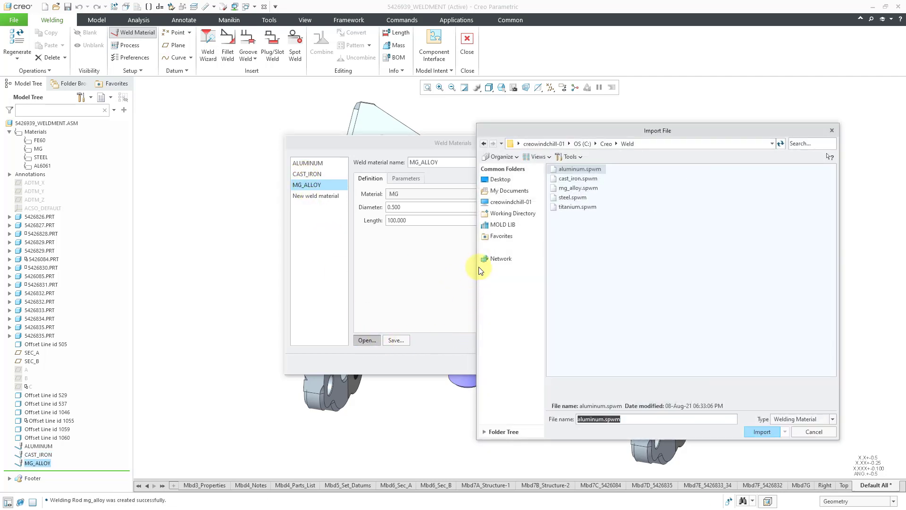
pyautogui.click(573, 198)
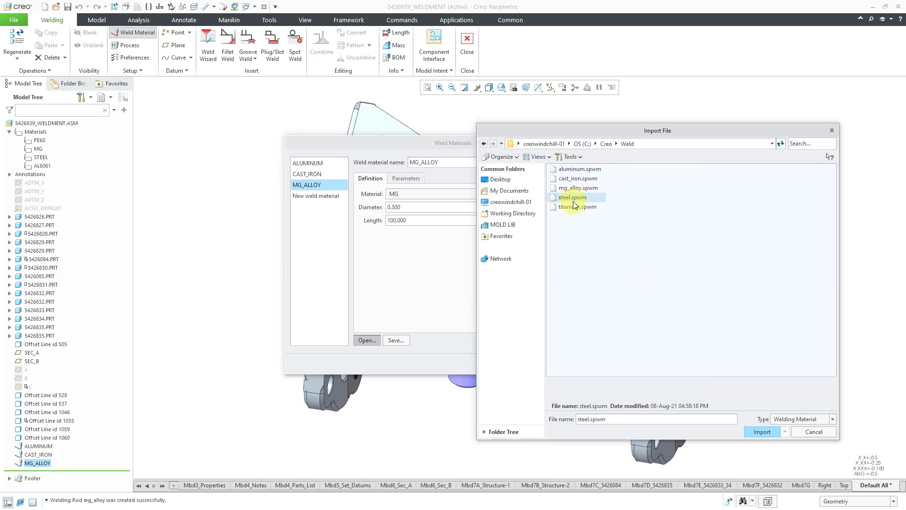
pyautogui.click(759, 432)
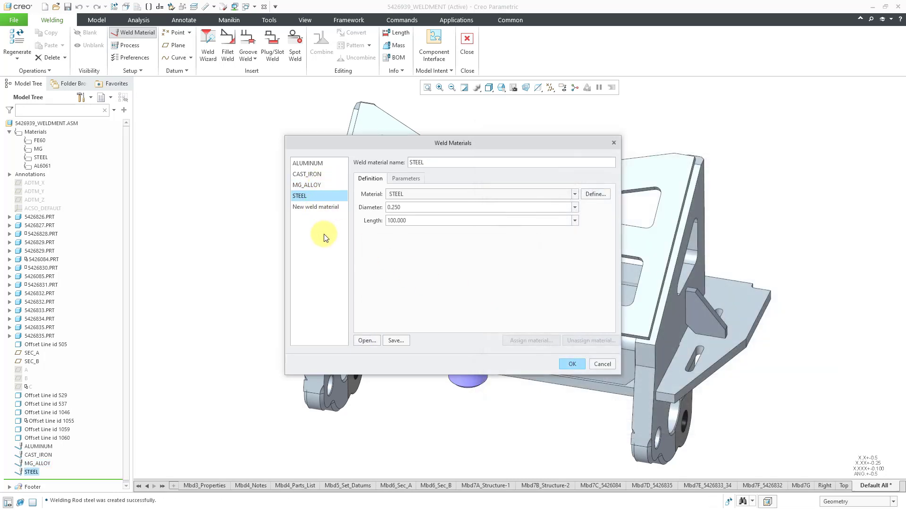
# Import titanium.spwm as a new weld material, dismissing the invalid MATERIAL_NAME error
pyautogui.click(366, 340)
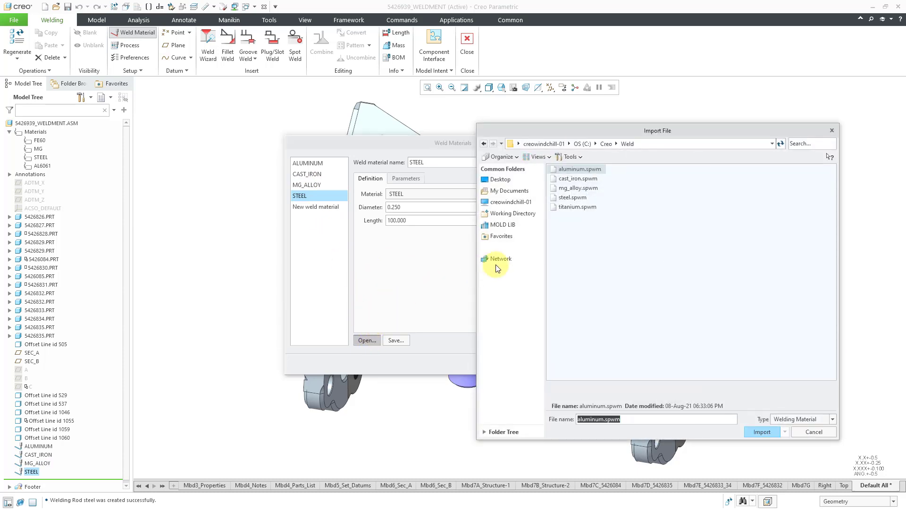
pyautogui.click(578, 208)
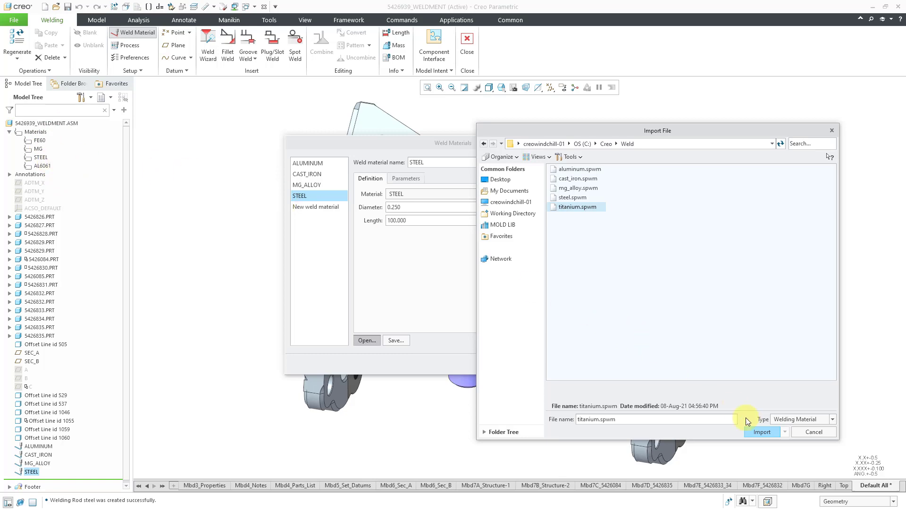
pyautogui.click(762, 432)
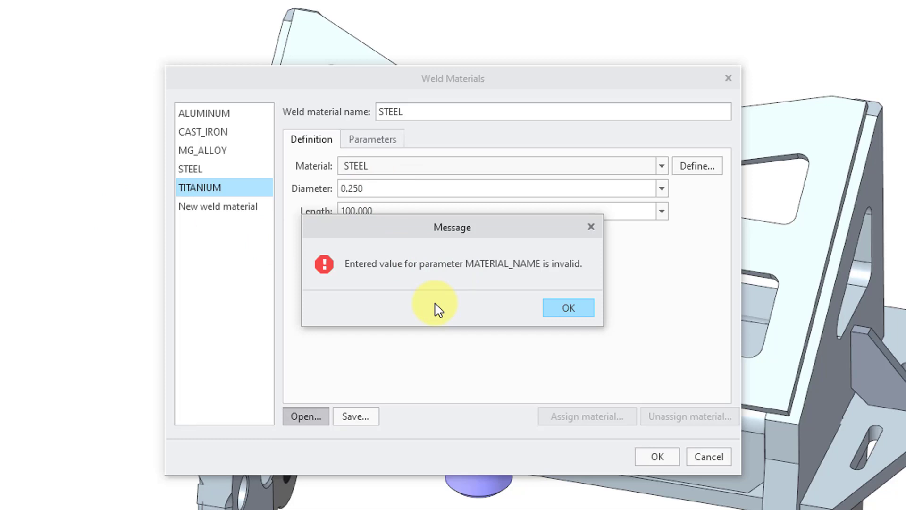
pyautogui.click(568, 308)
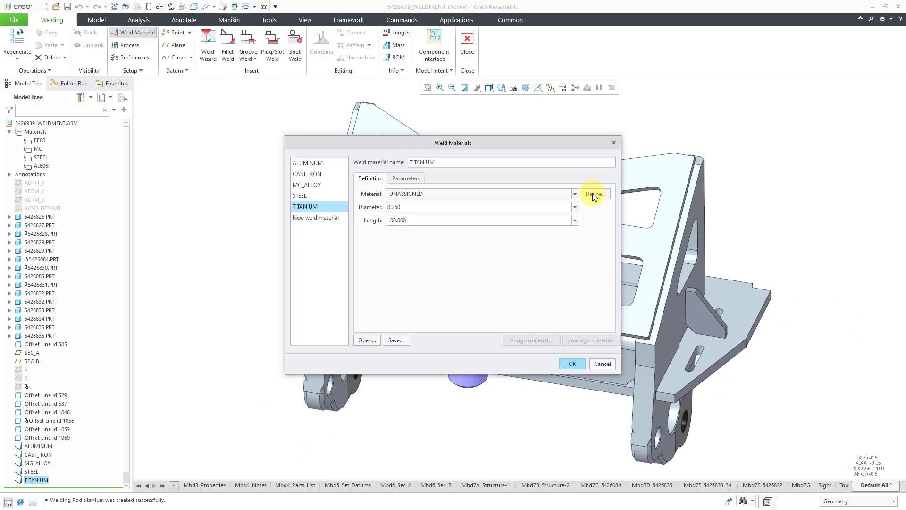
# Add tially.mtl from Legacy-Materials to the model, assign TIALLY to TITANIUM, and review its parameters
pyautogui.click(594, 194)
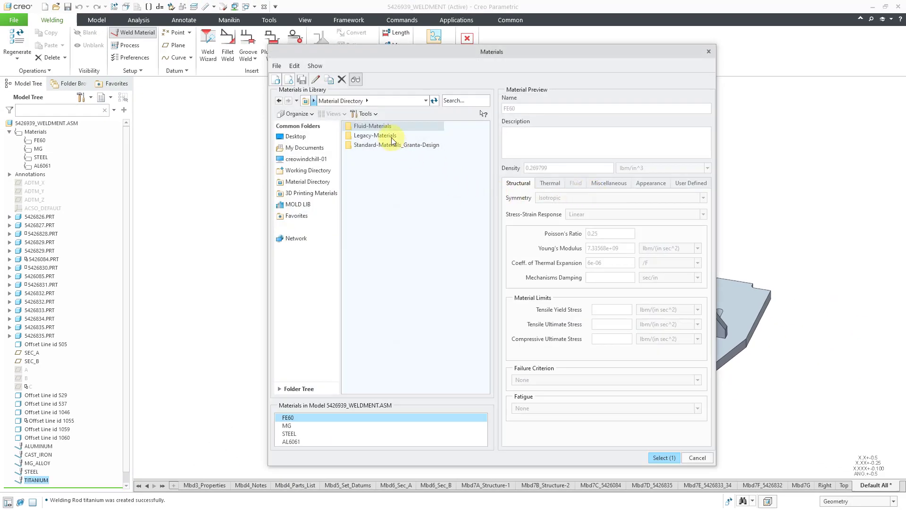
pyautogui.doubleClick(383, 135)
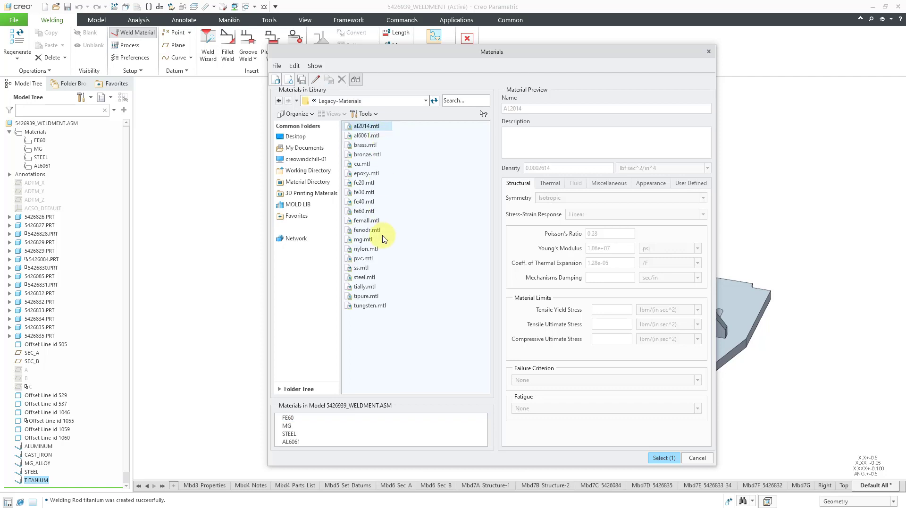
pyautogui.click(365, 287)
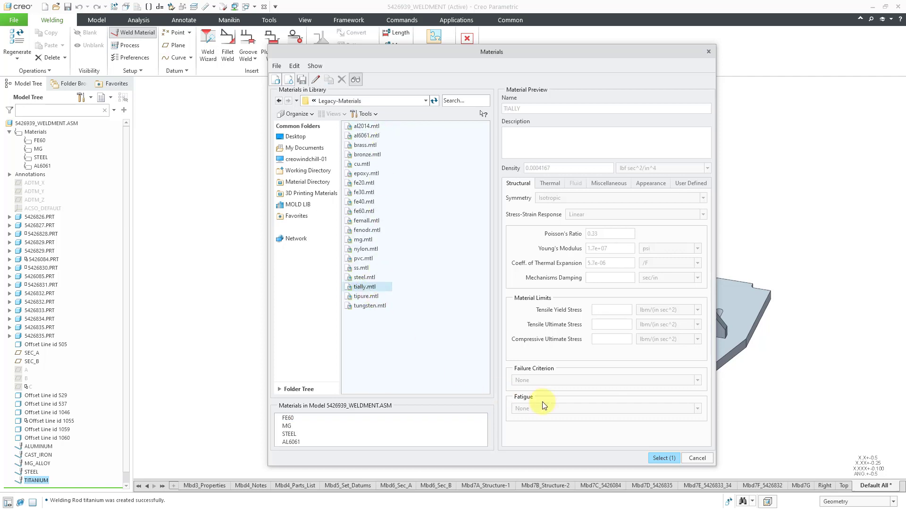
pyautogui.click(652, 458)
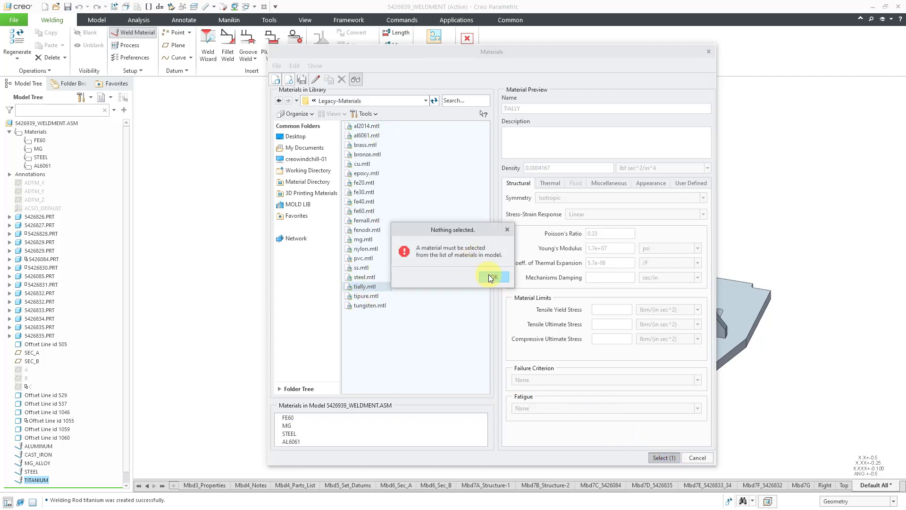
pyautogui.click(491, 277)
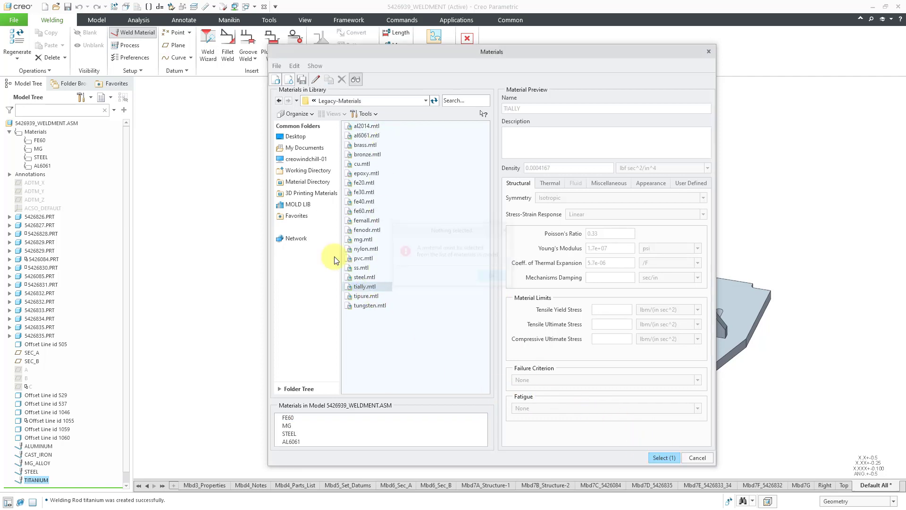
pyautogui.rightClick(365, 287)
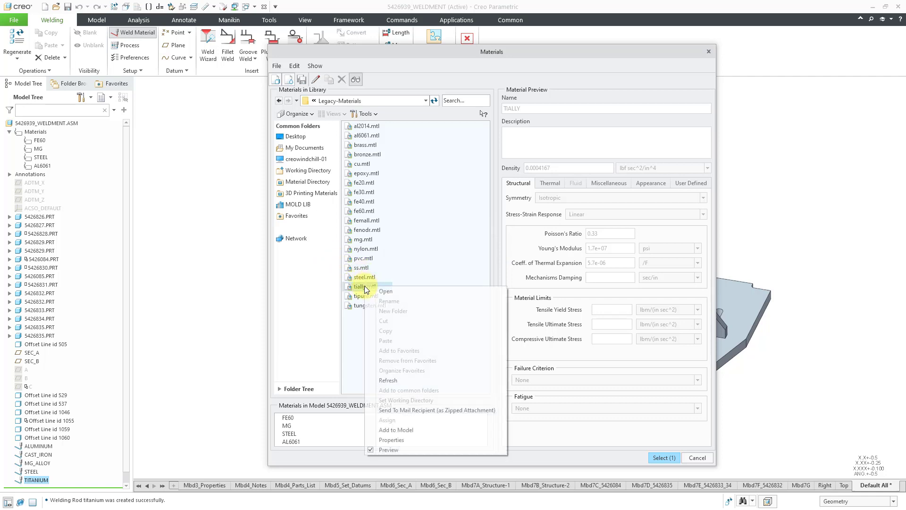
pyautogui.click(416, 429)
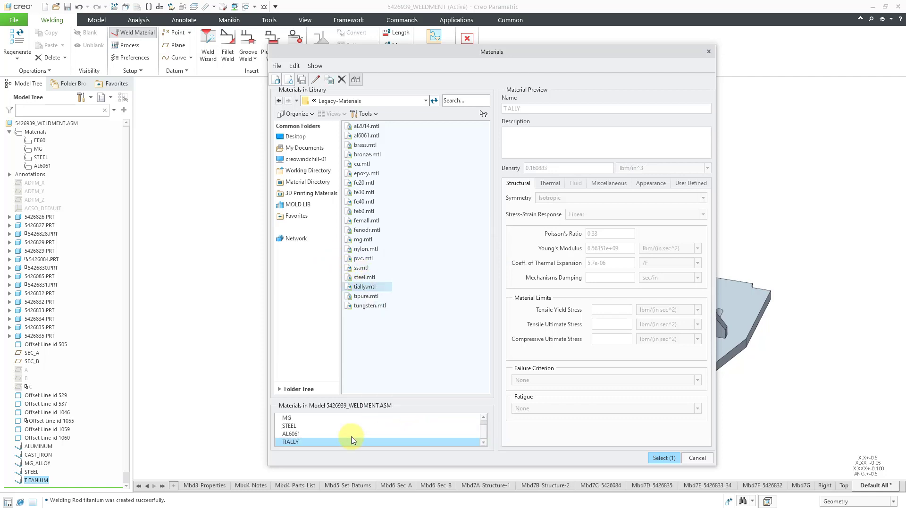
pyautogui.click(665, 458)
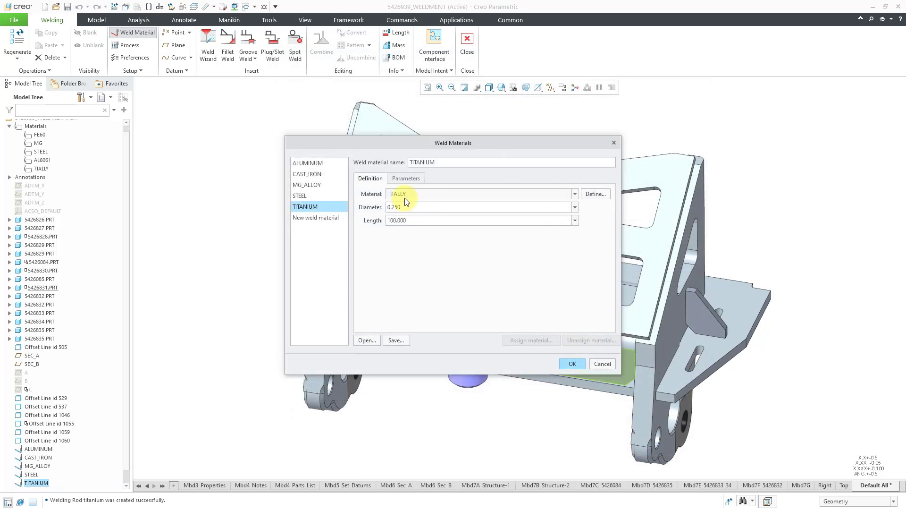
pyautogui.click(408, 177)
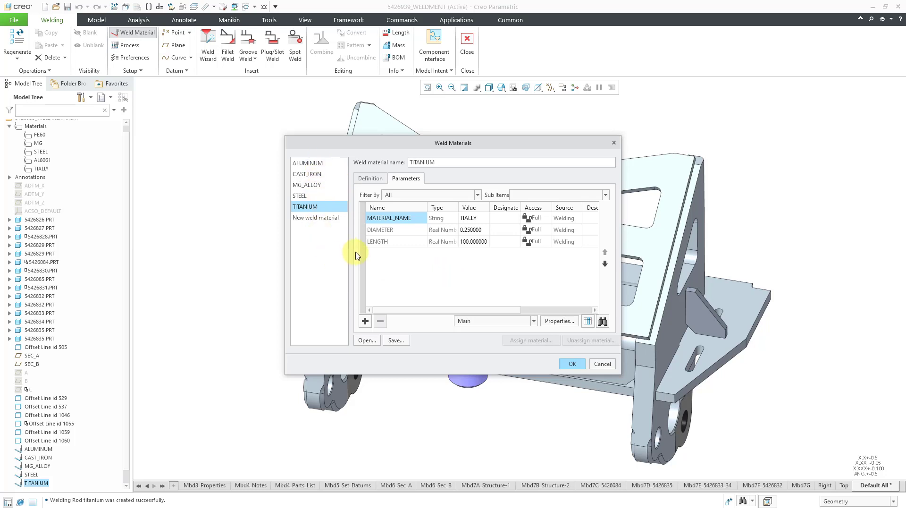
pyautogui.click(572, 363)
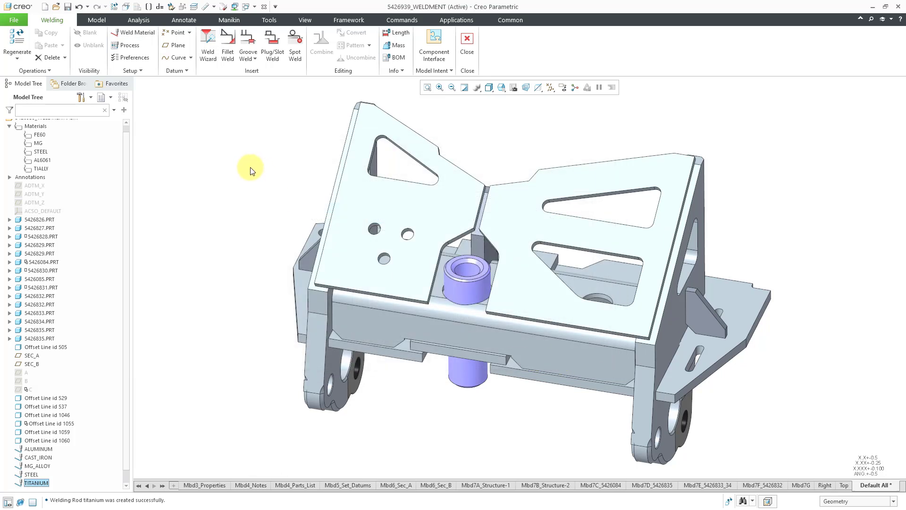